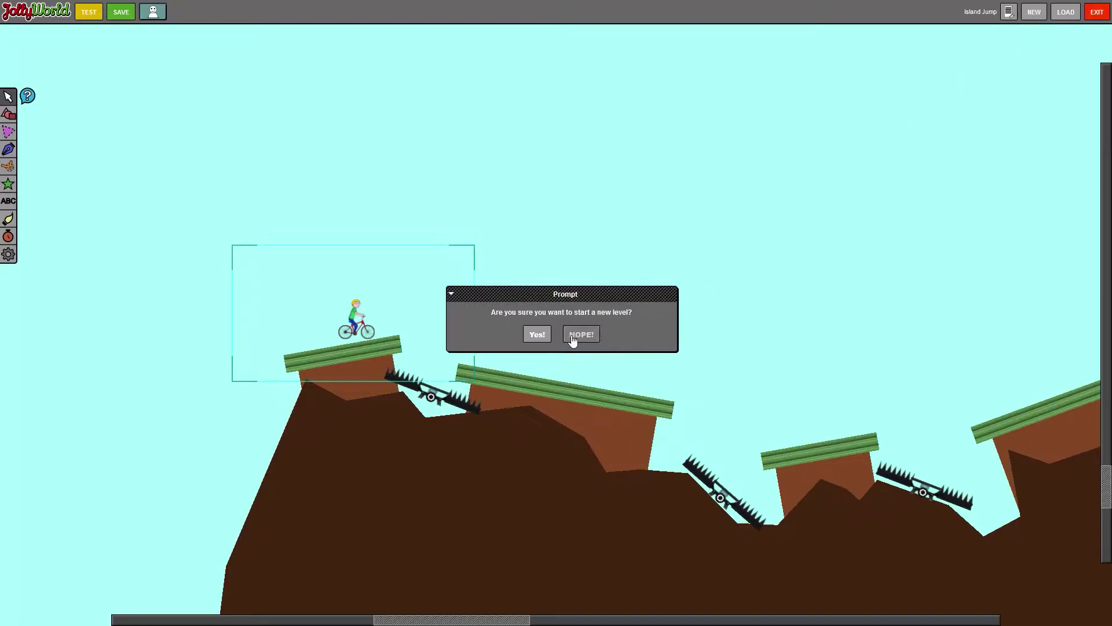
- Start a new level and draw a dark red triangle platform beneath the rider, with a box and a circle above it
left_click(592, 343)
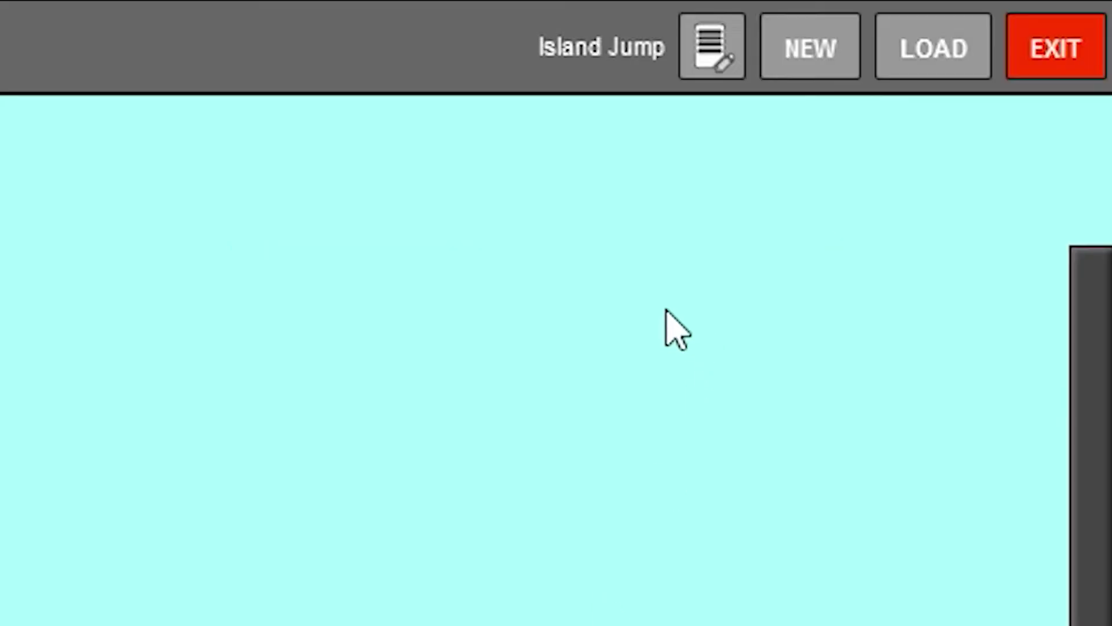
left_click(826, 65)
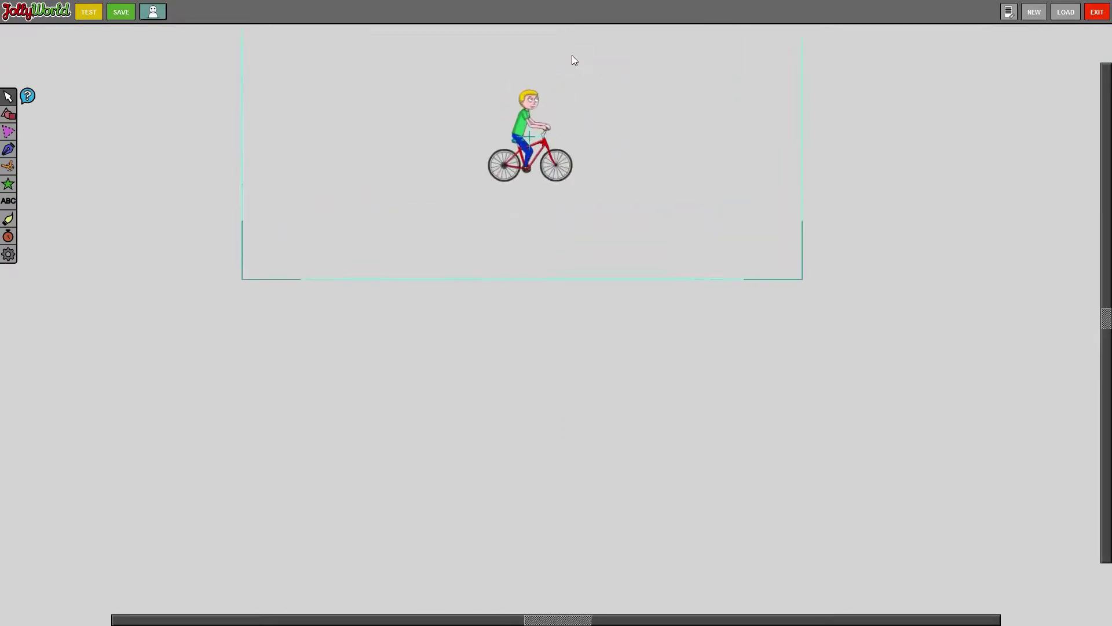
left_click(8, 115)
left_click(252, 174)
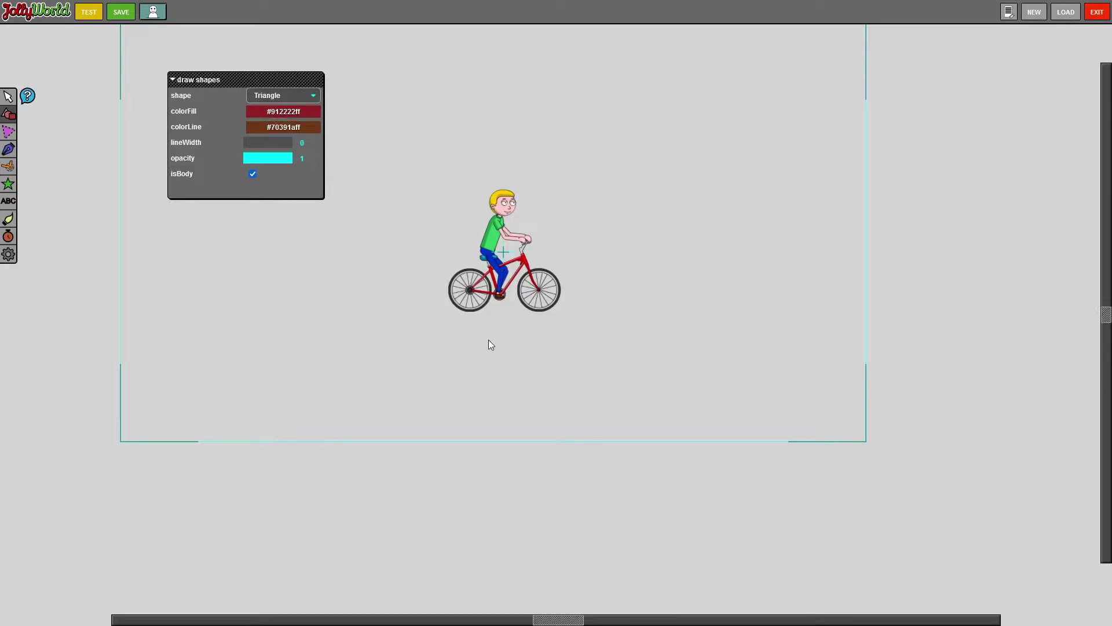
left_click_drag(398, 315, 858, 433)
left_click(269, 97)
left_click_drag(402, 82, 519, 144)
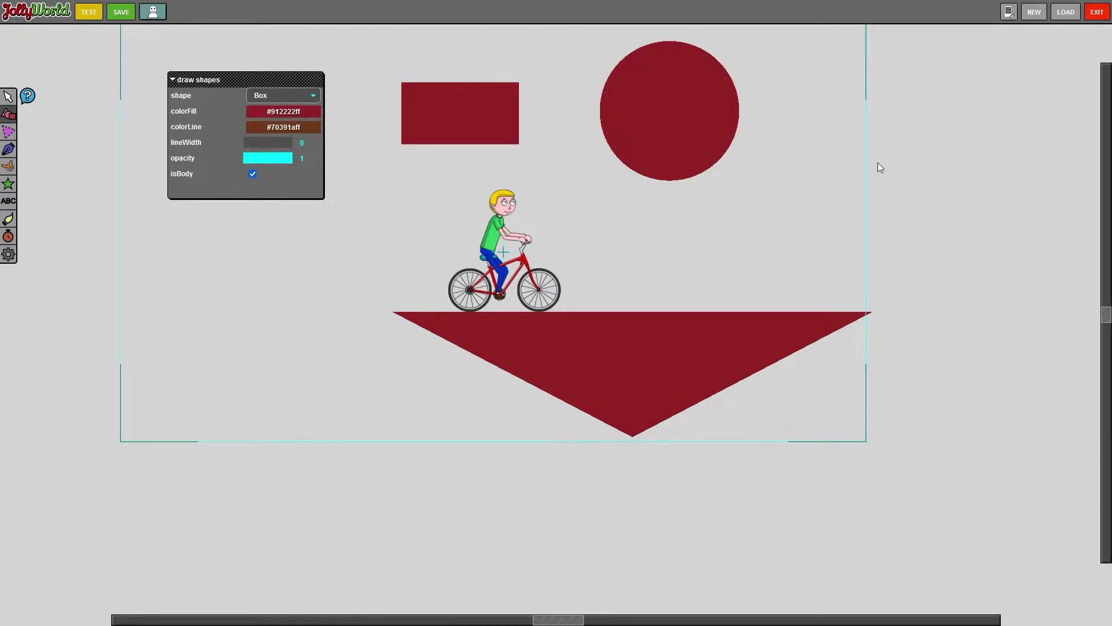
- Playtest the shapes level briefly and return to the editor
key("Escape")
key("t")
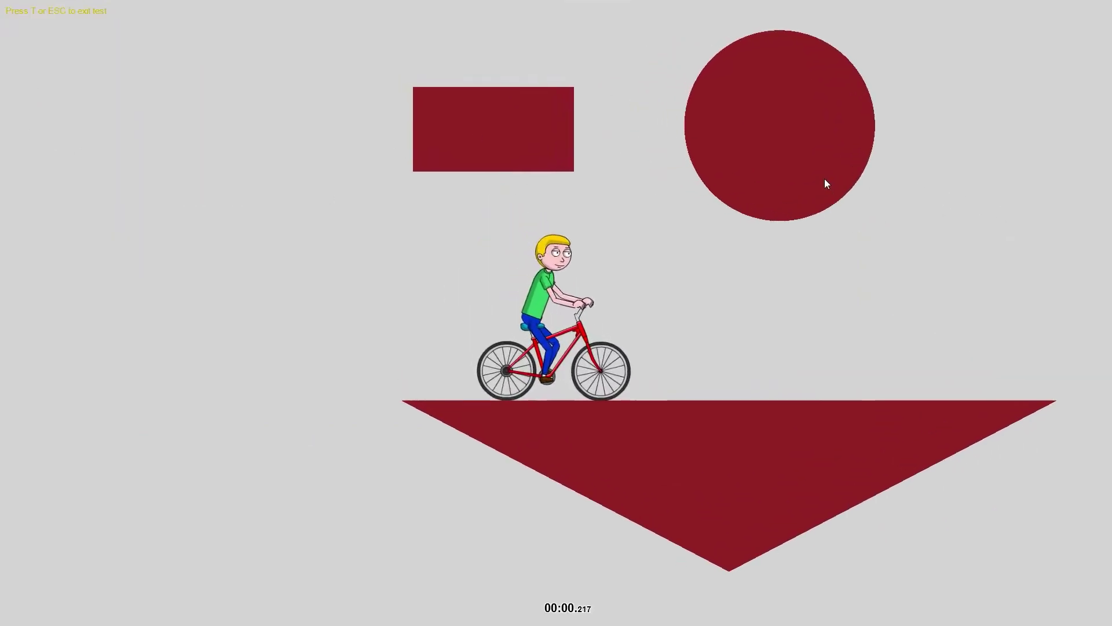
key("t")
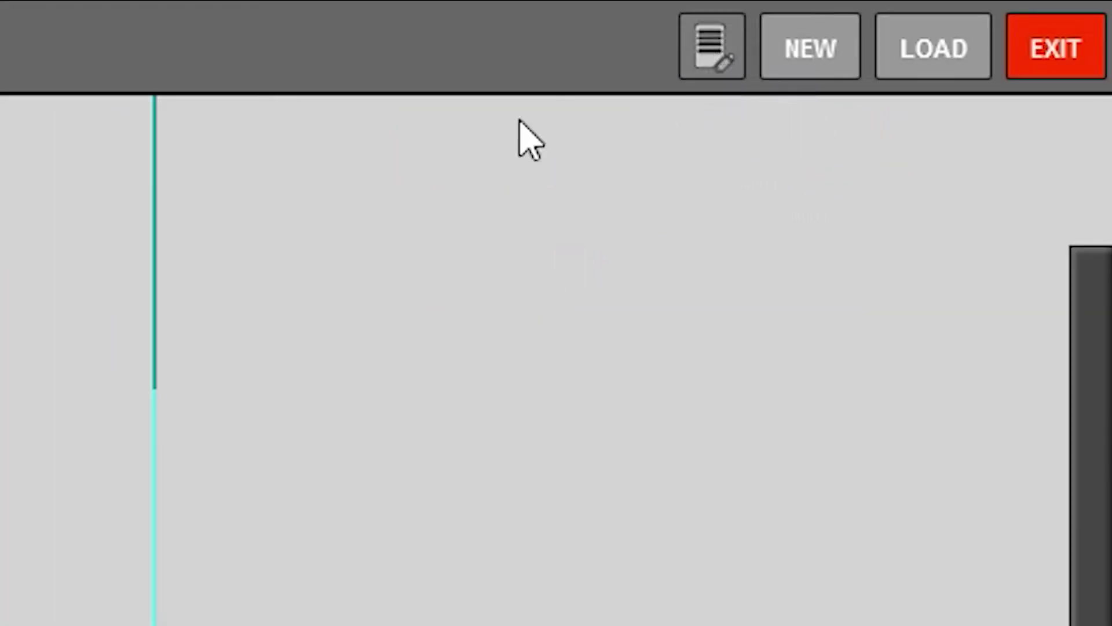
- Title the level "Shapes", describe it as "A nice arrangement of shapes", and save it
left_click(711, 46)
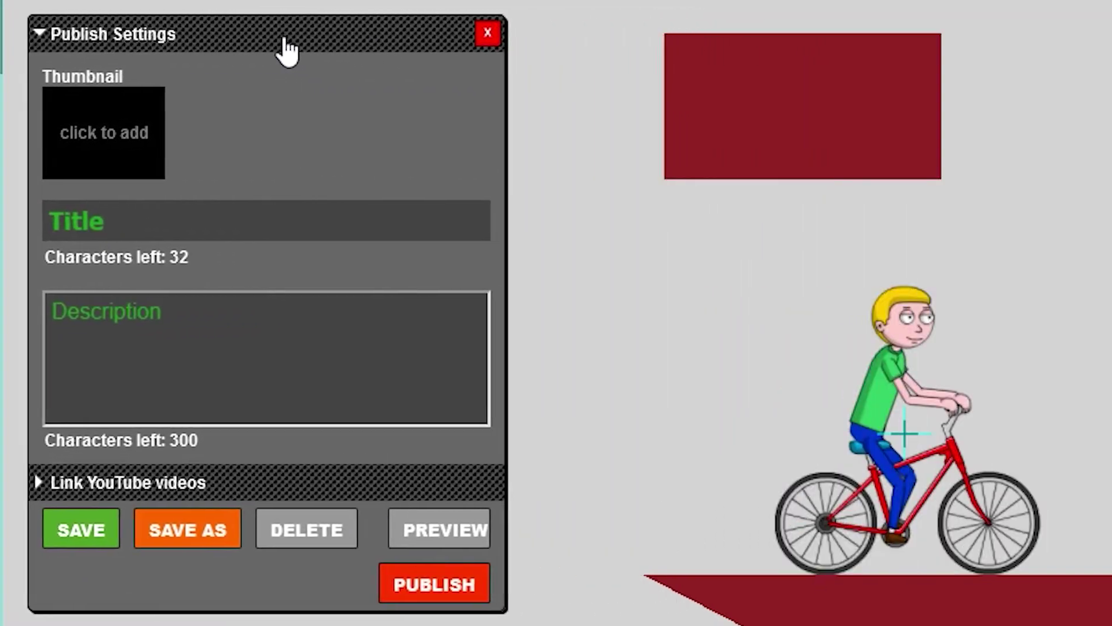
left_click(237, 222)
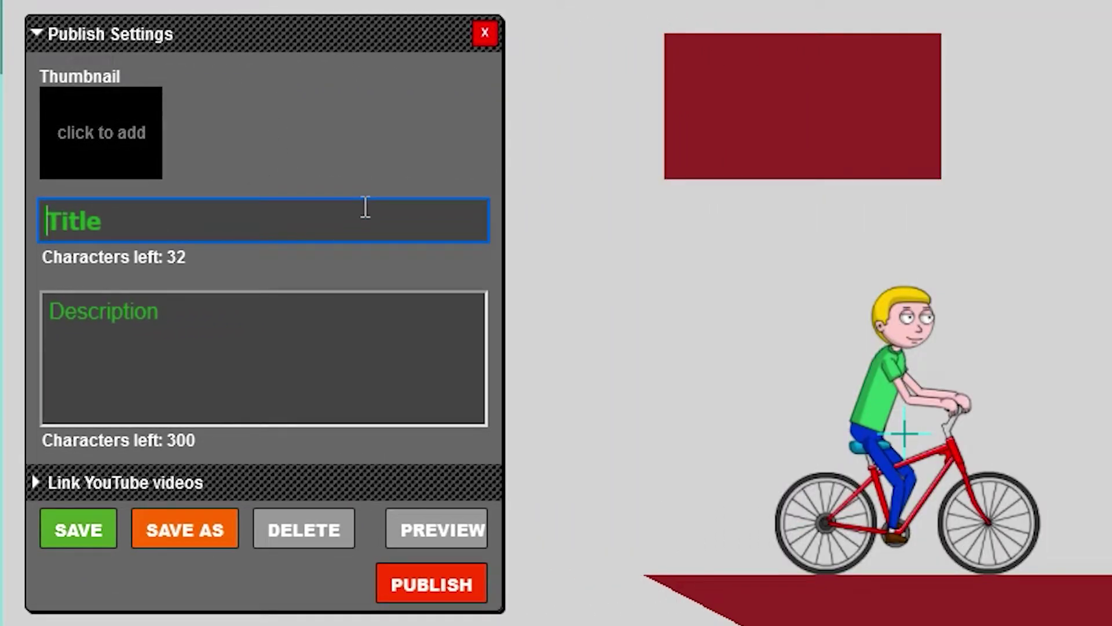
type("Shapes")
key("Tab")
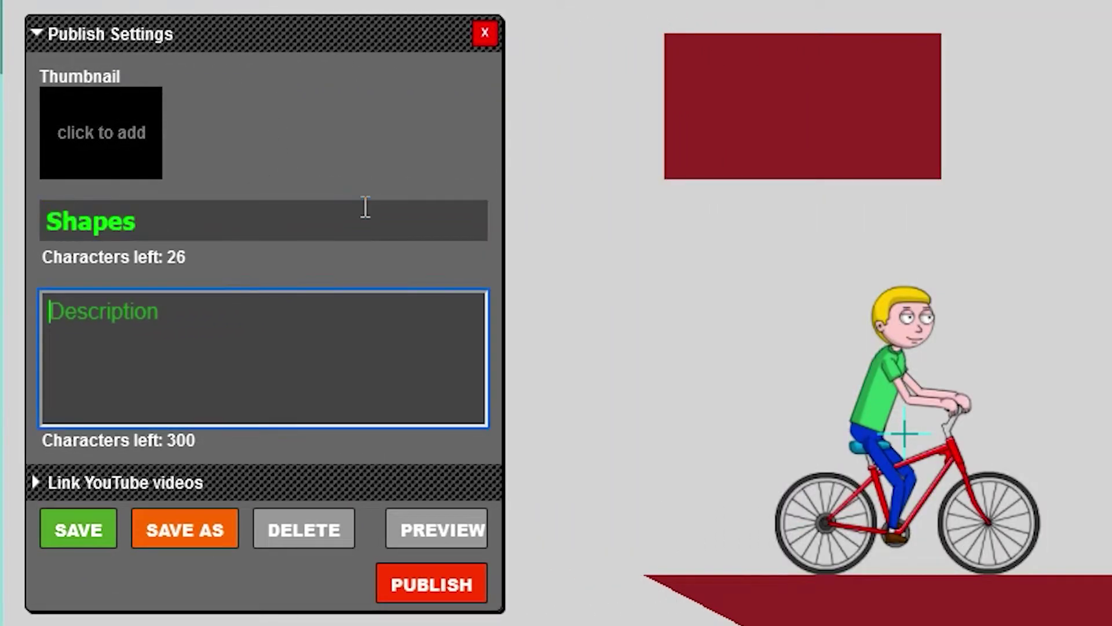
type("A nice")
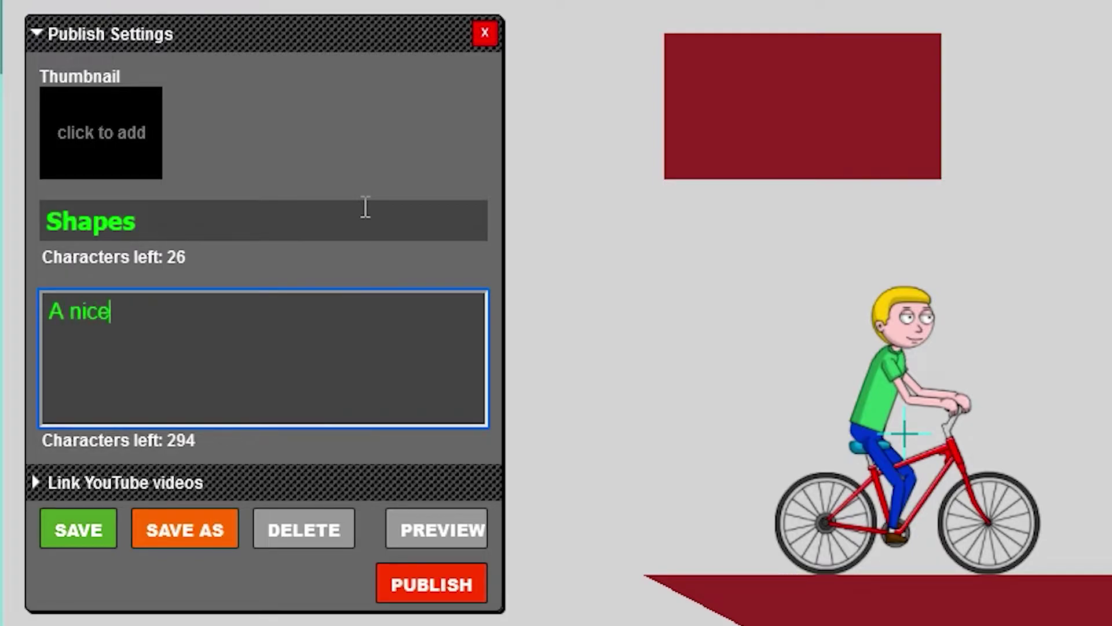
type(" arrangement ")
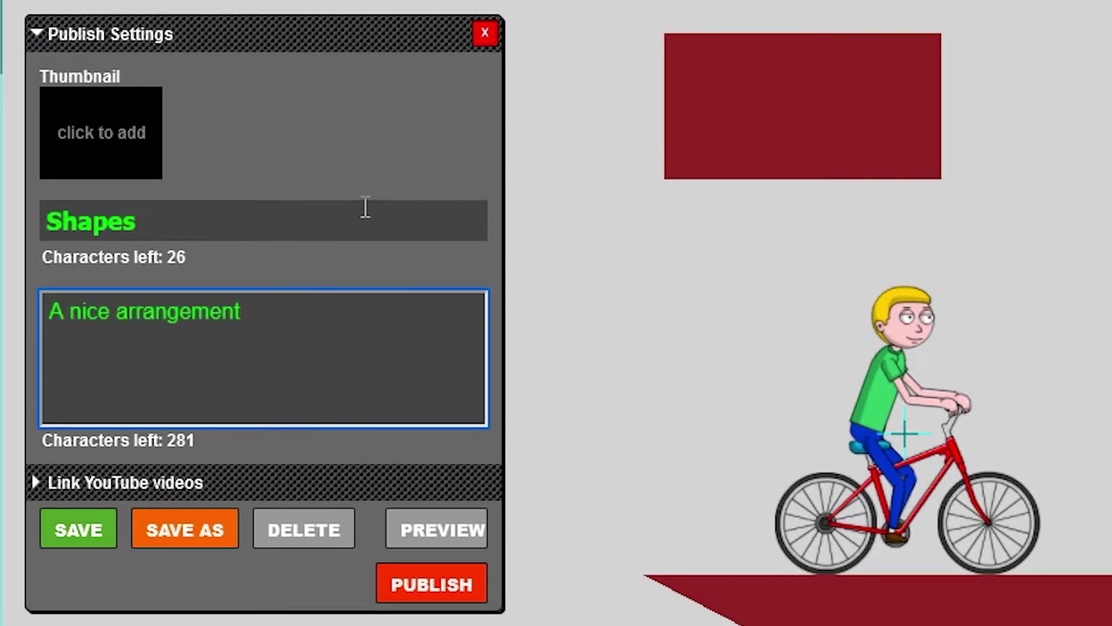
type("of shapes")
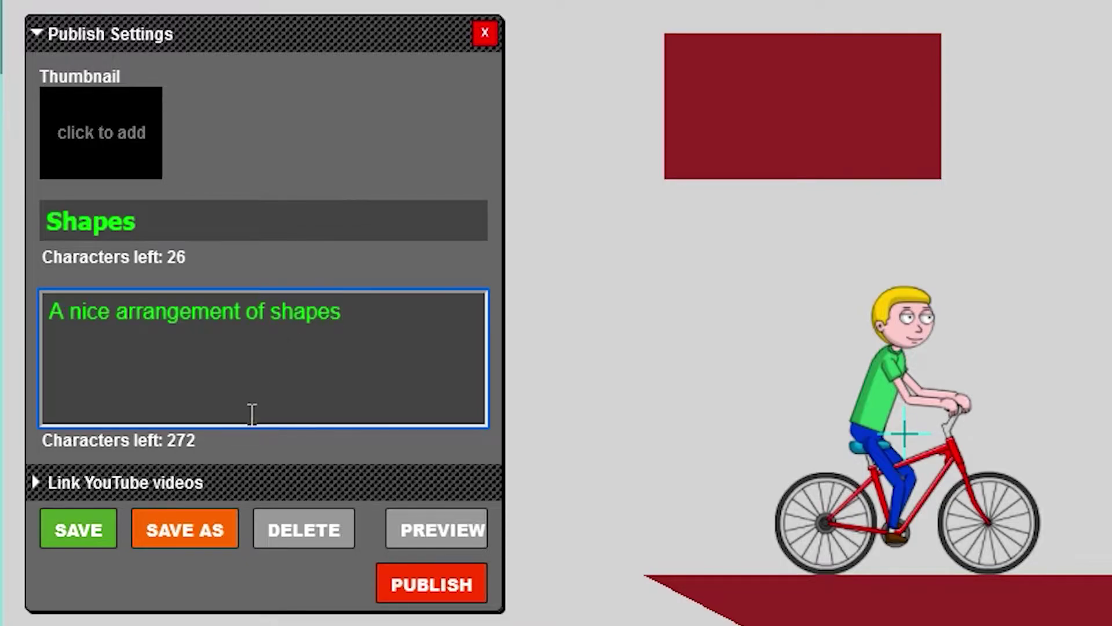
left_click(65, 534)
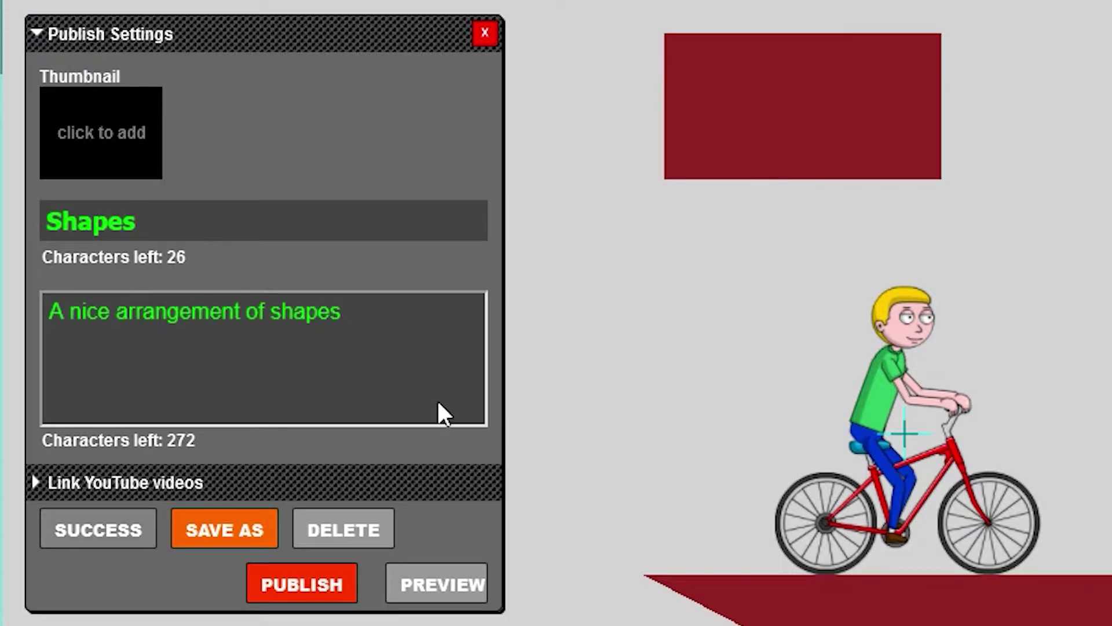
left_click(485, 33)
- Start another new level and load the saved "Shapes" level back into the editor
left_click(1034, 12)
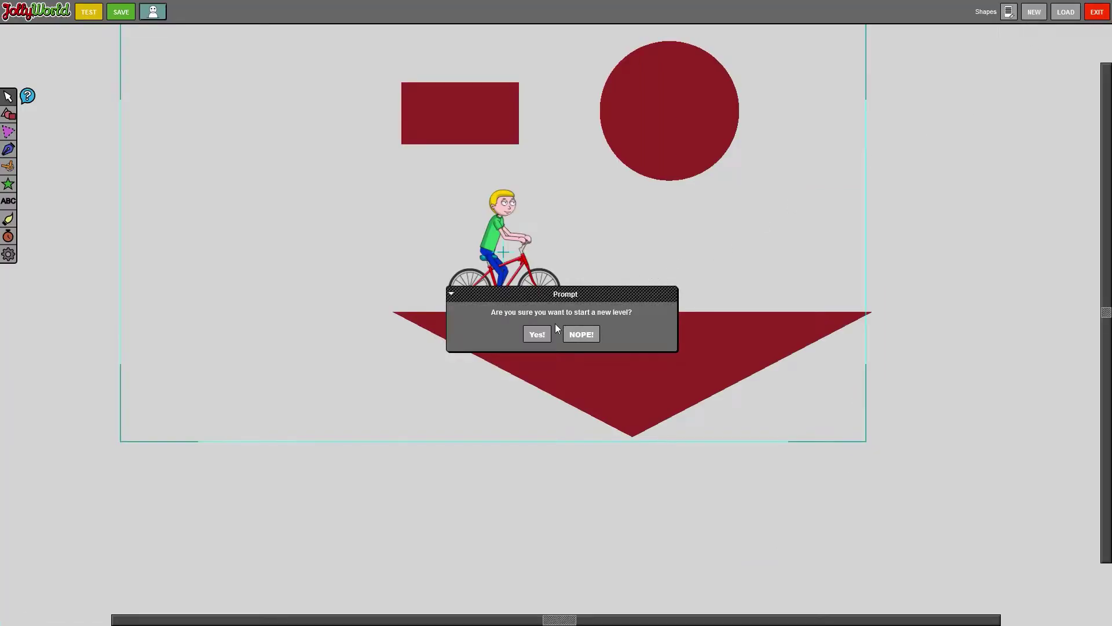
left_click(545, 335)
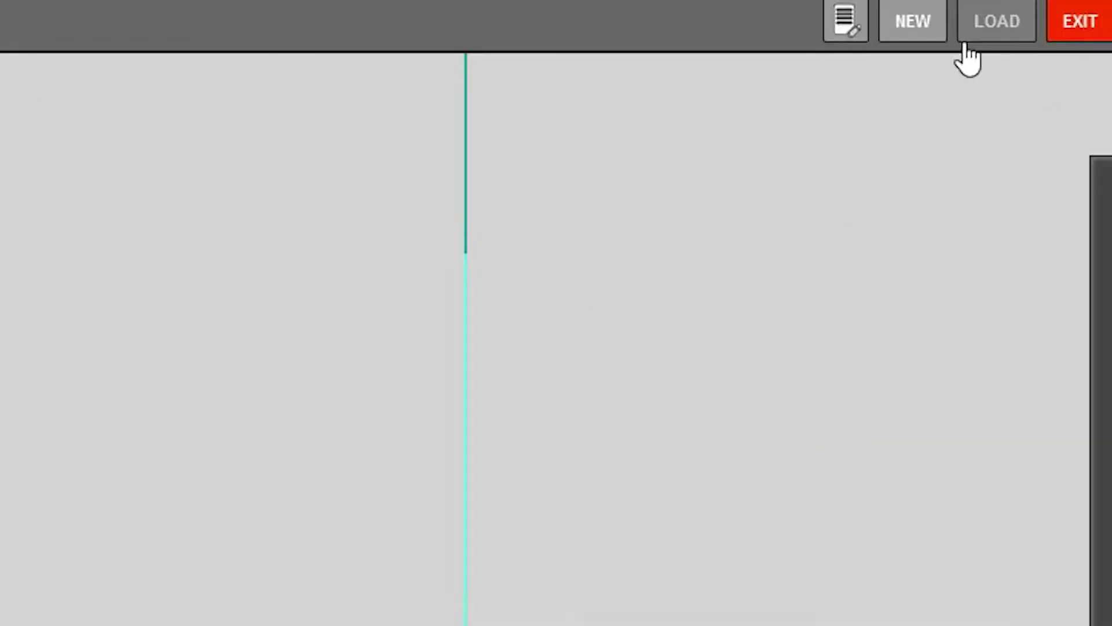
left_click(1066, 12)
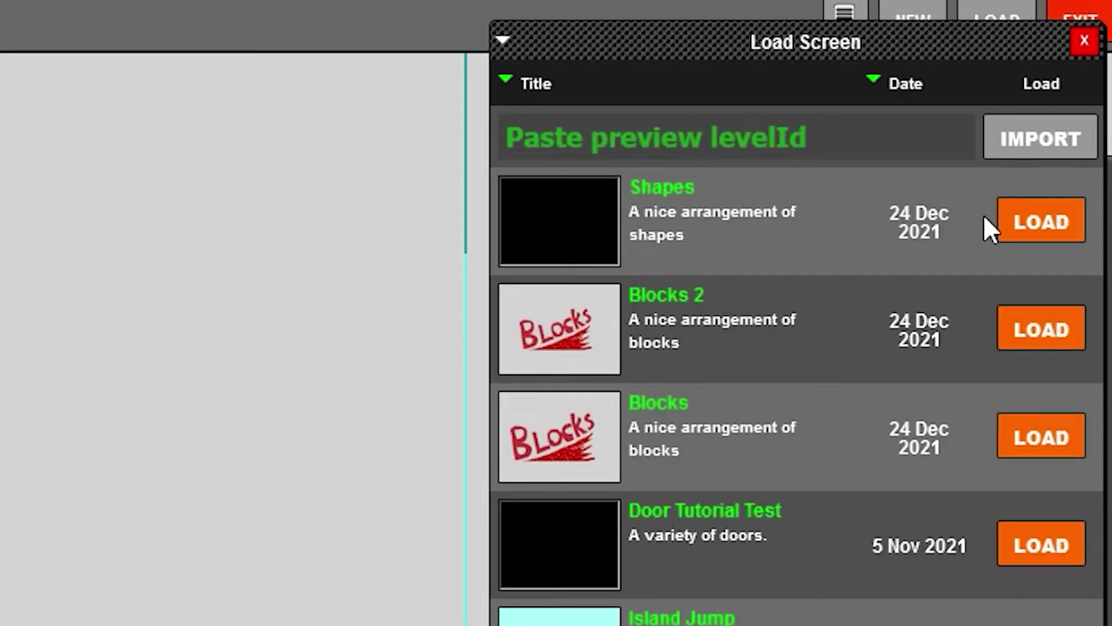
left_click(1028, 223)
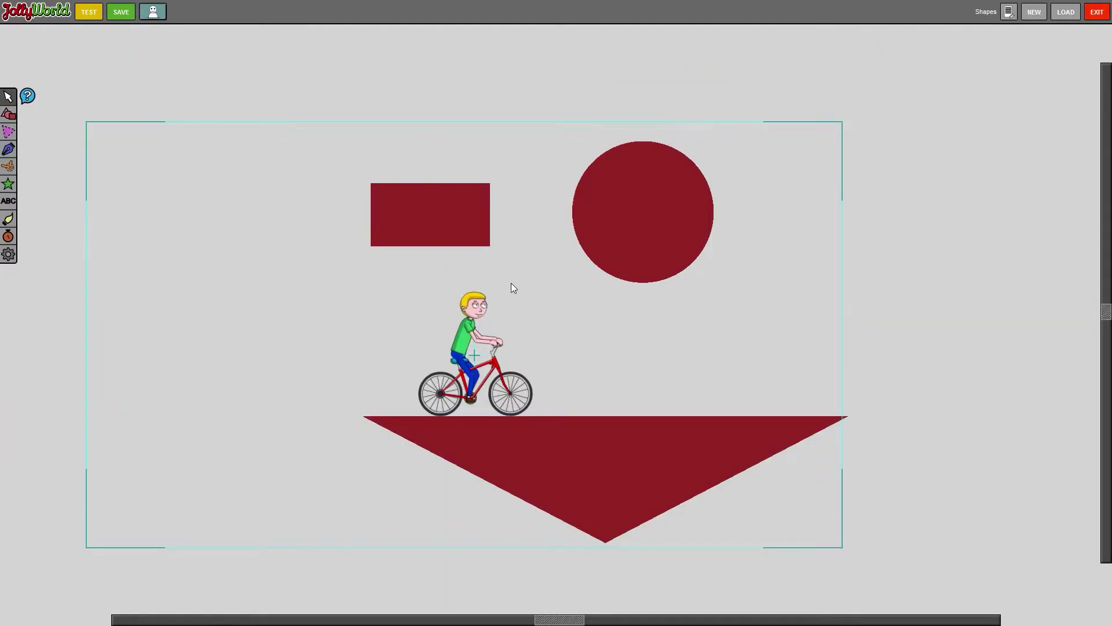
- Capture the blue "Shapes" lettering beside the level as its thumbnail and save the level
scroll(620, 370, "down", 3)
scroll(623, 377, "up", 5)
scroll(352, 403, "down", 3)
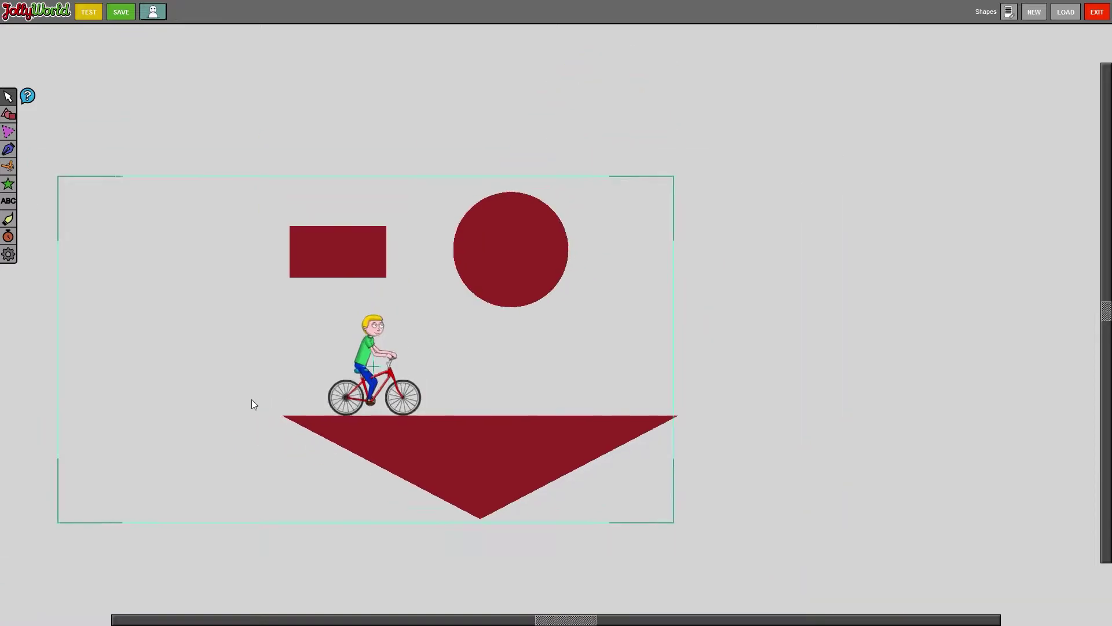
scroll(232, 382, "down", 3)
scroll(62, 350, "up", 6)
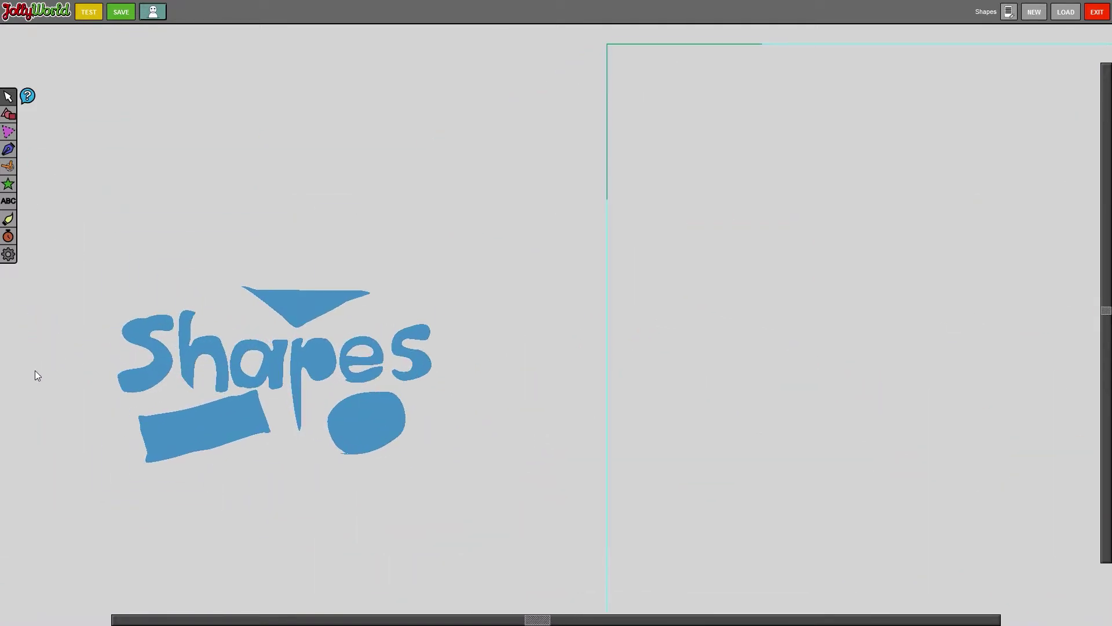
left_click_drag(35, 370, 258, 326)
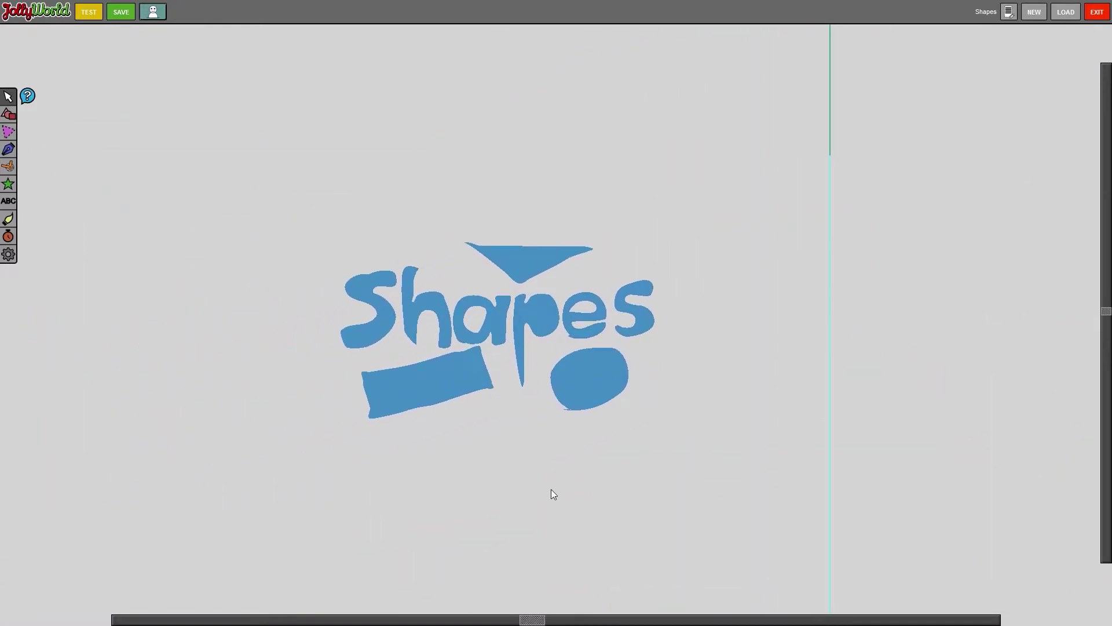
scroll(530, 519, "down", 3)
left_click_drag(651, 534, 502, 429)
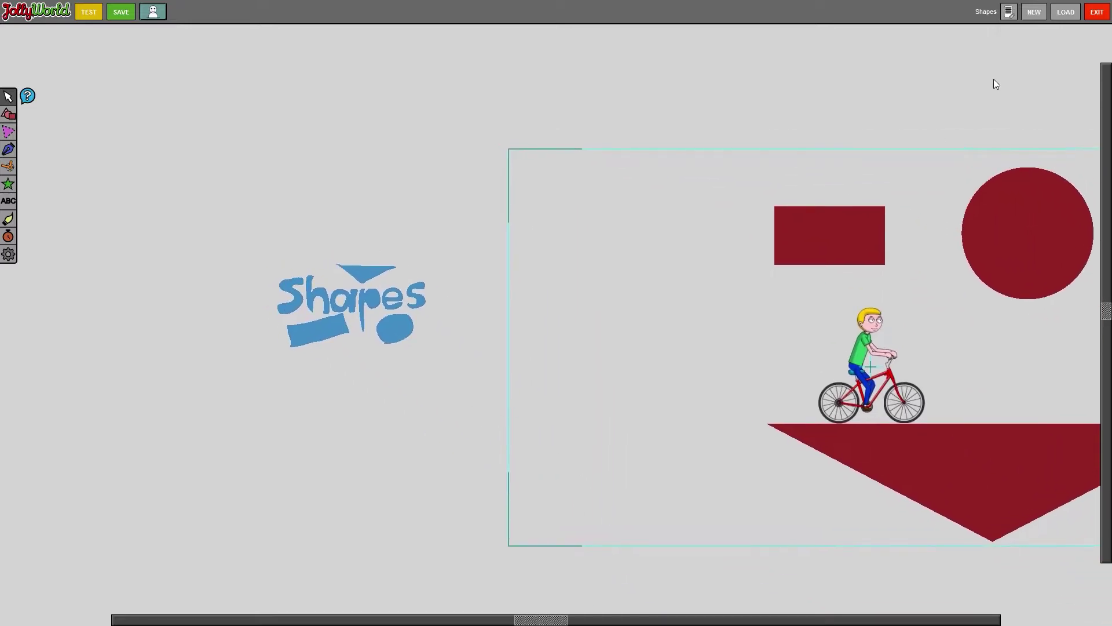
left_click(1009, 13)
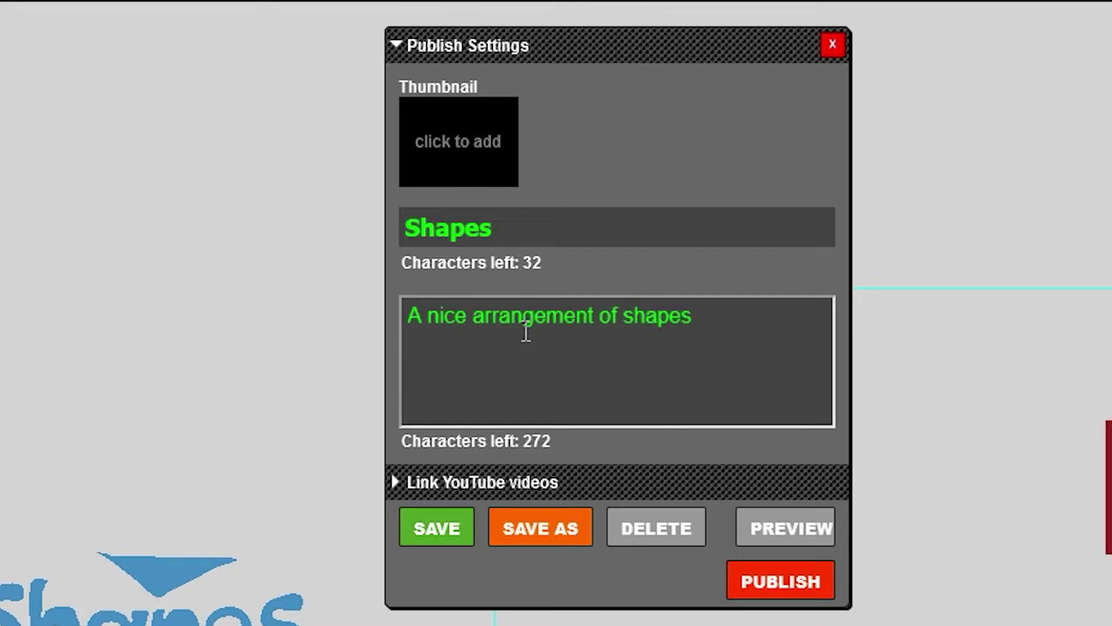
left_click(464, 154)
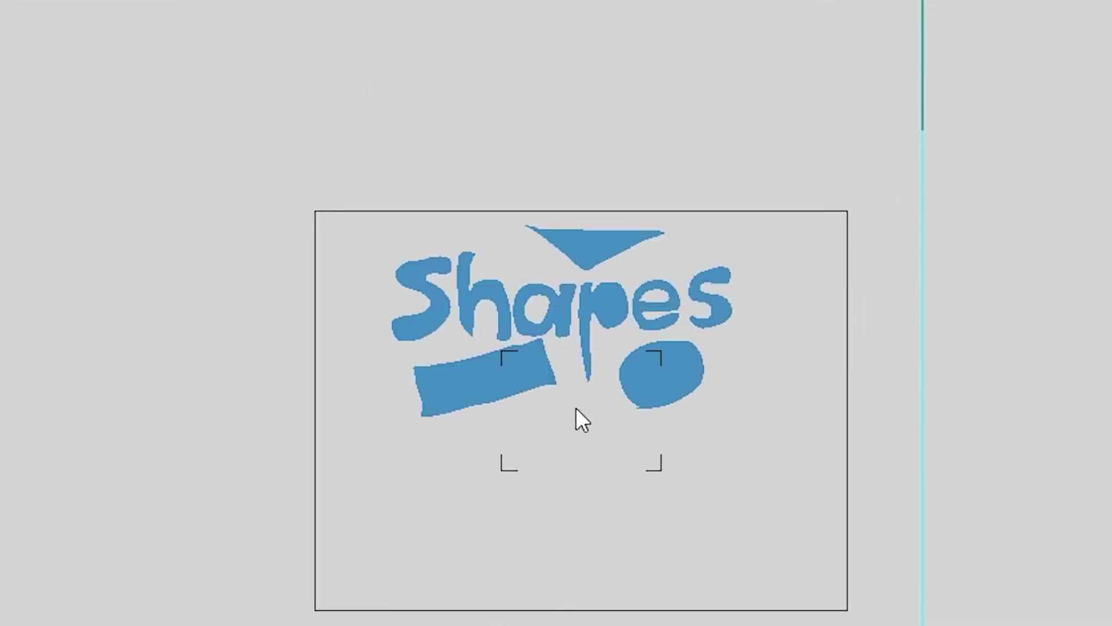
left_click(573, 314)
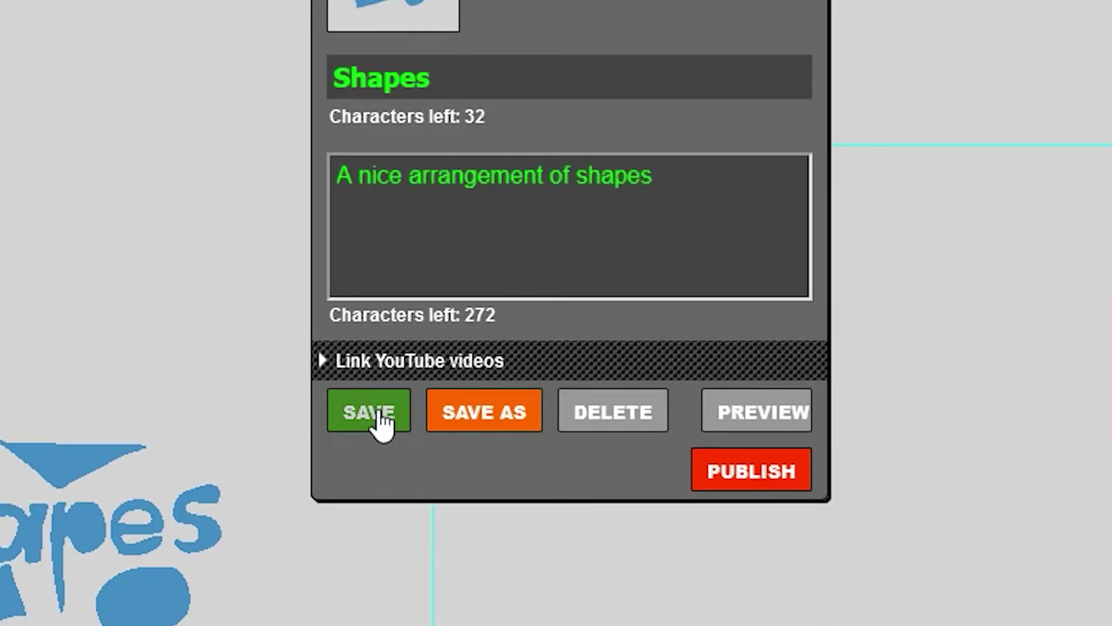
left_click(445, 533)
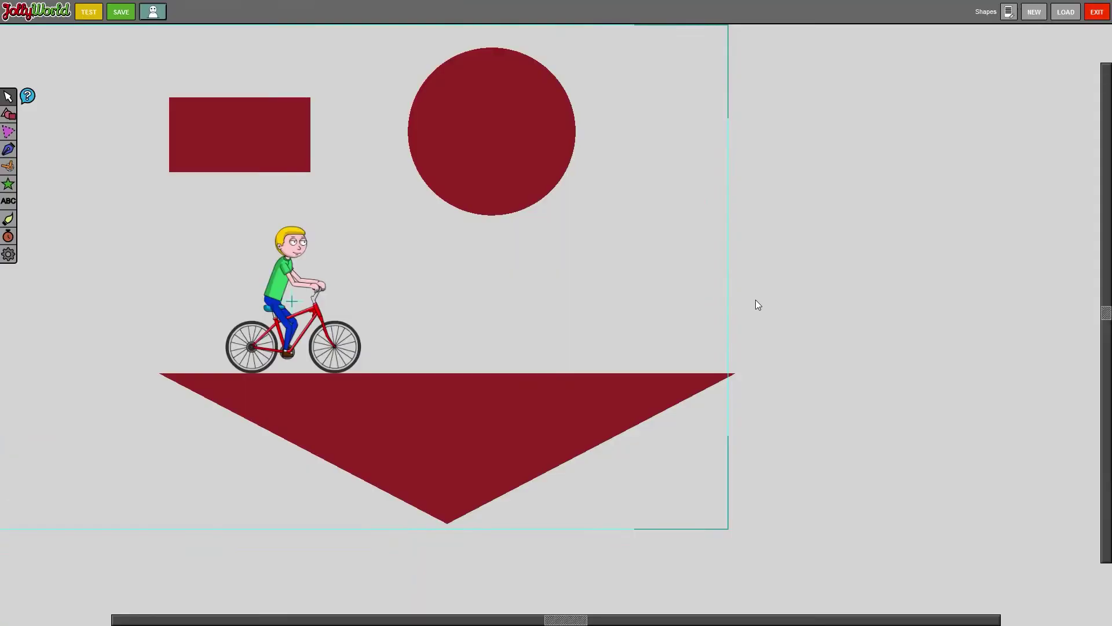
- Draw a box with fill colour #5dabc4ff between the rider and the platform's far end
left_click(8, 114)
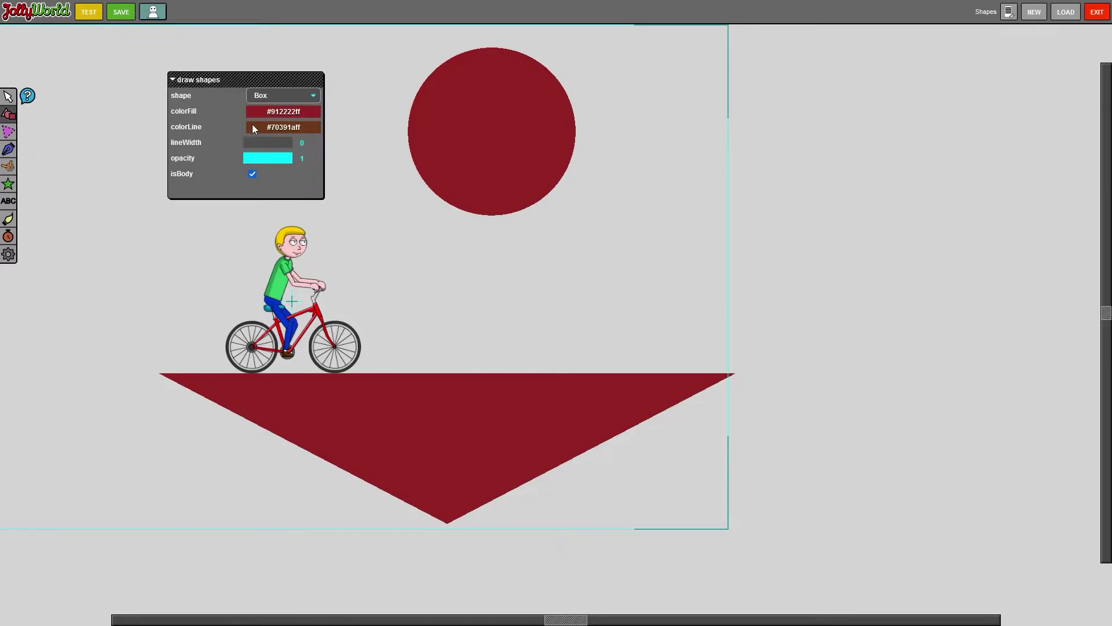
left_click(289, 112)
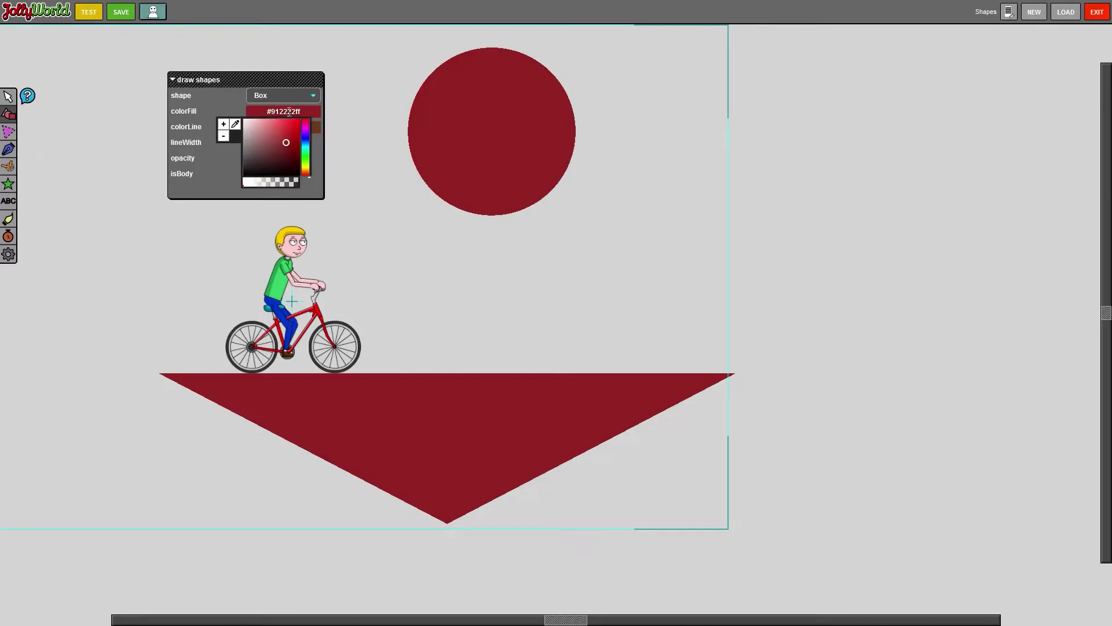
left_click(306, 142)
left_click(273, 132)
left_click_drag(533, 250, 641, 340)
- Save the level with the title "Shapes 2" and look up its entry in the list of saved levels
left_click(121, 11)
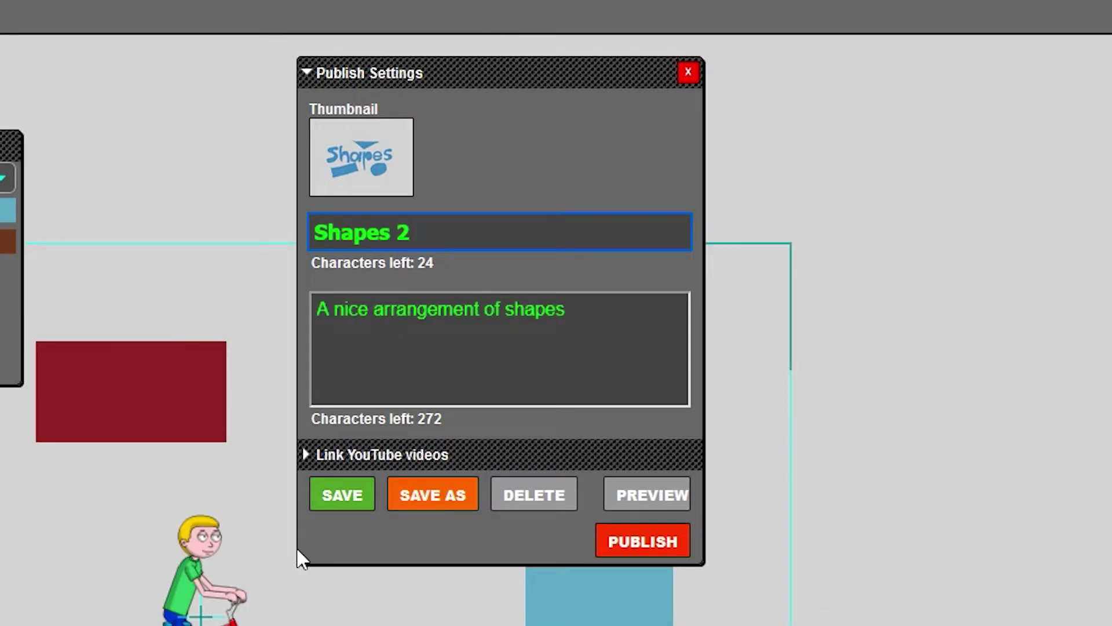
left_click(343, 499)
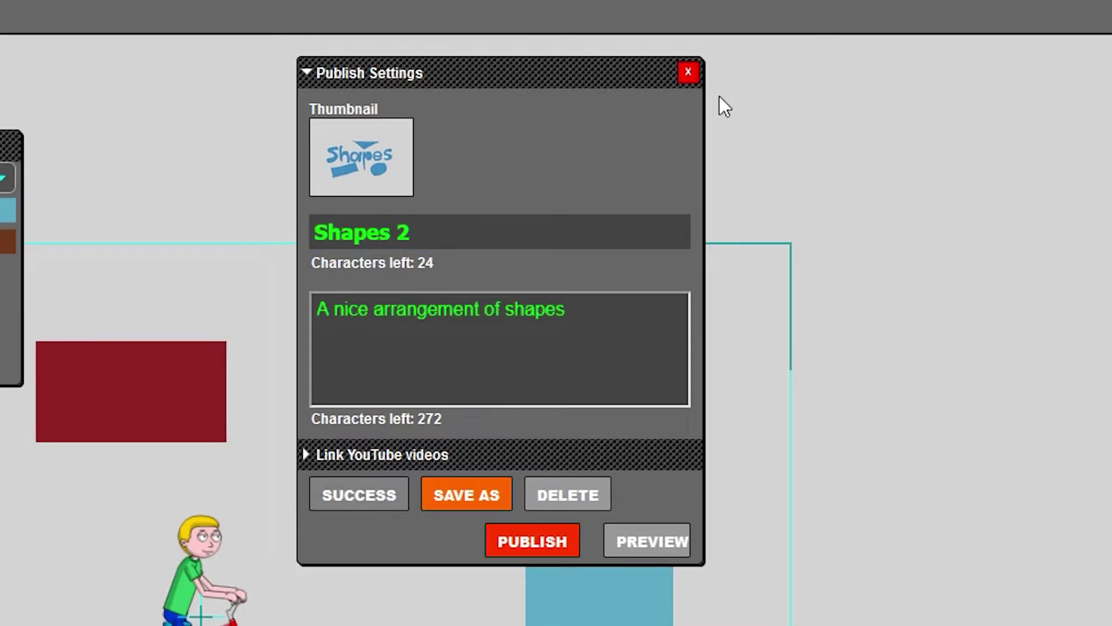
left_click(688, 72)
left_click(1066, 14)
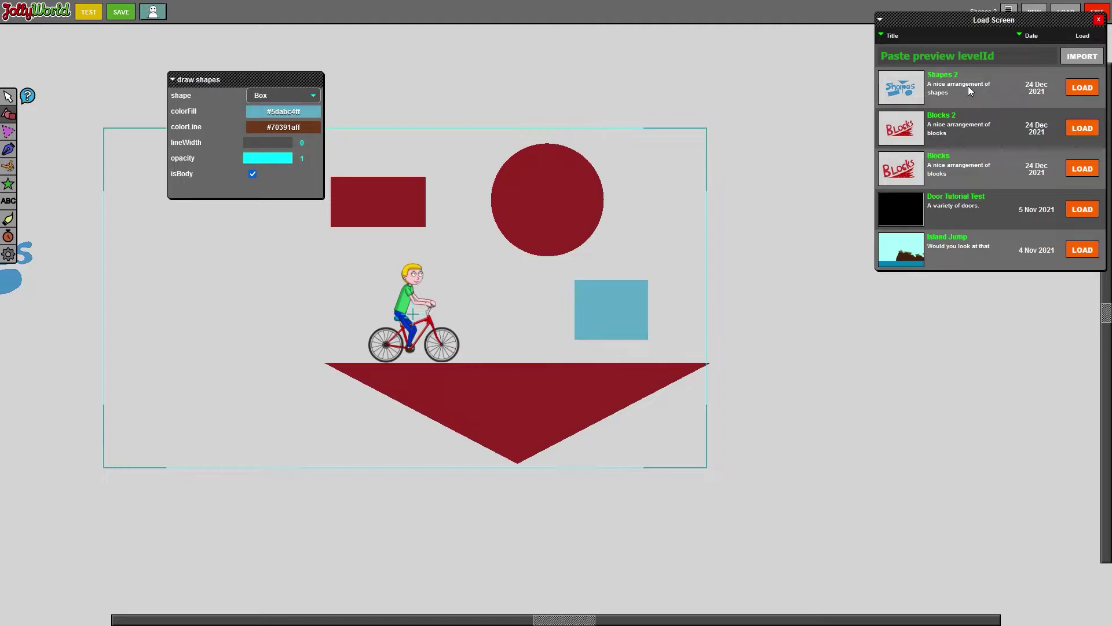
left_click(968, 86)
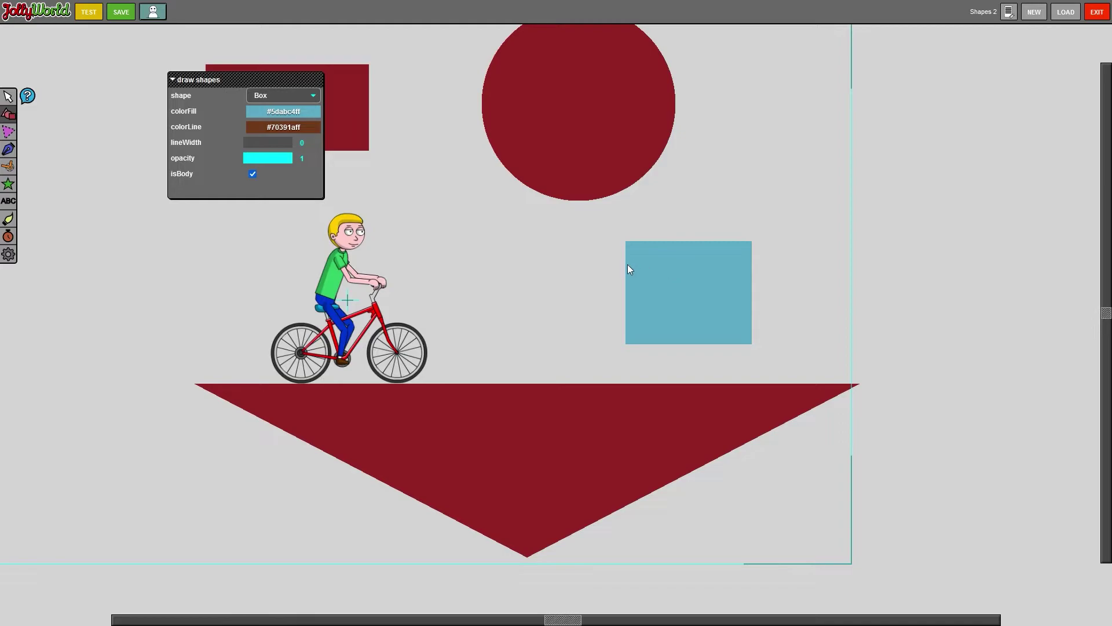
- Draw a smaller box with fill colour #bcc45dff between the rider and the blue box
mouse_move(284, 111)
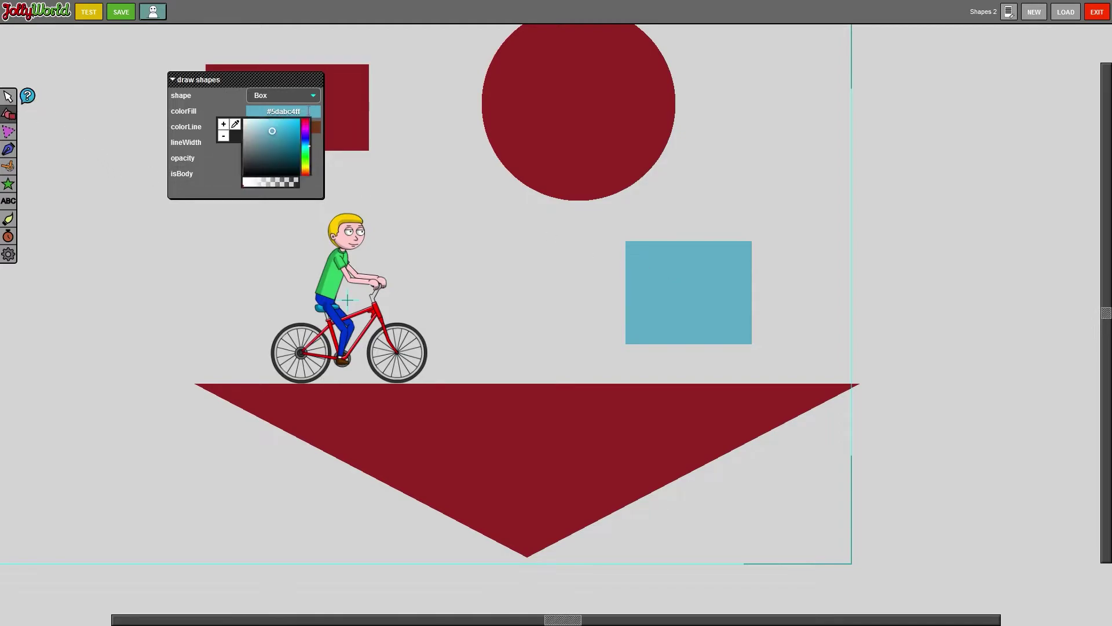
left_click_drag(305, 145, 306, 165)
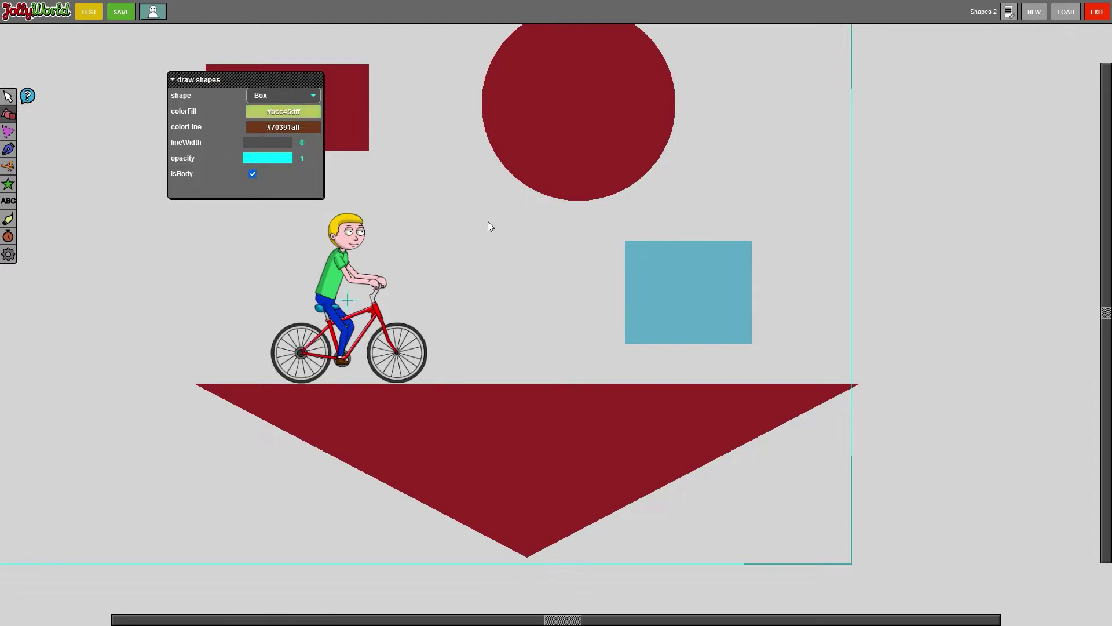
mouse_move(513, 259)
left_mouse_down()
mouse_move(566, 322)
mouse_move(593, 319)
left_mouse_up()
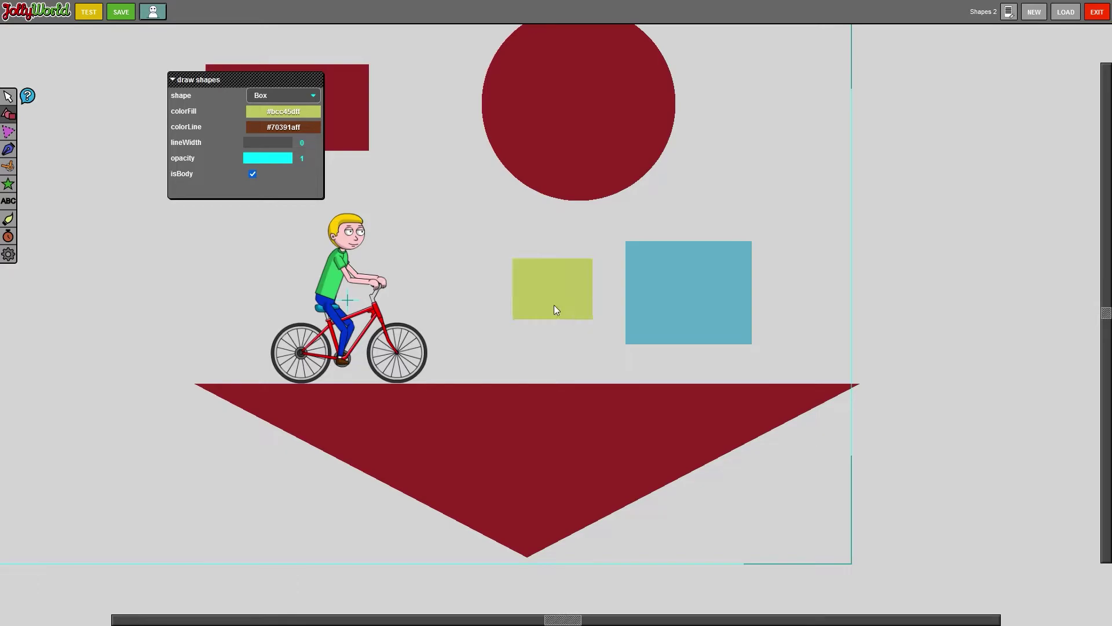
left_click(8, 97)
- Retitle the level "Shapes 3" and save it as a new level, separate from the existing saves
left_click(121, 11)
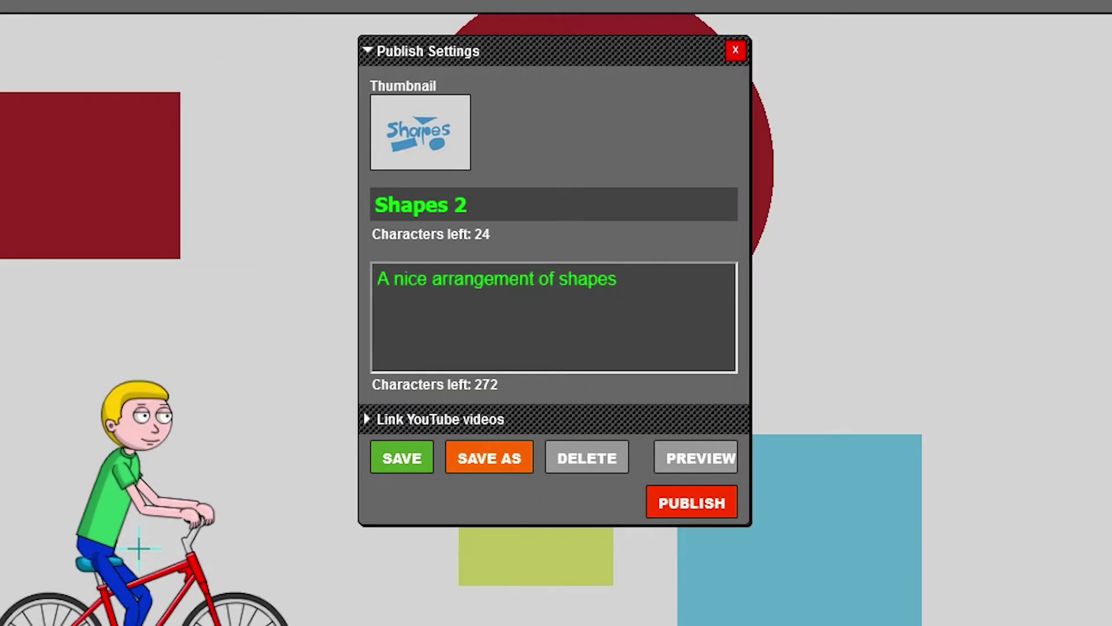
left_click(475, 206)
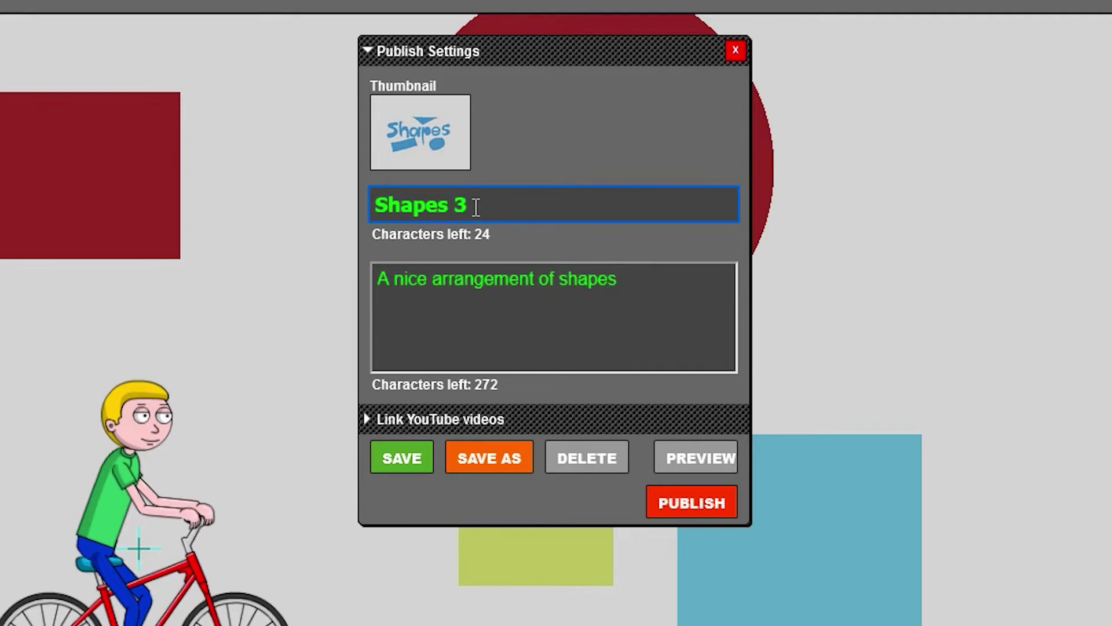
left_click(503, 463)
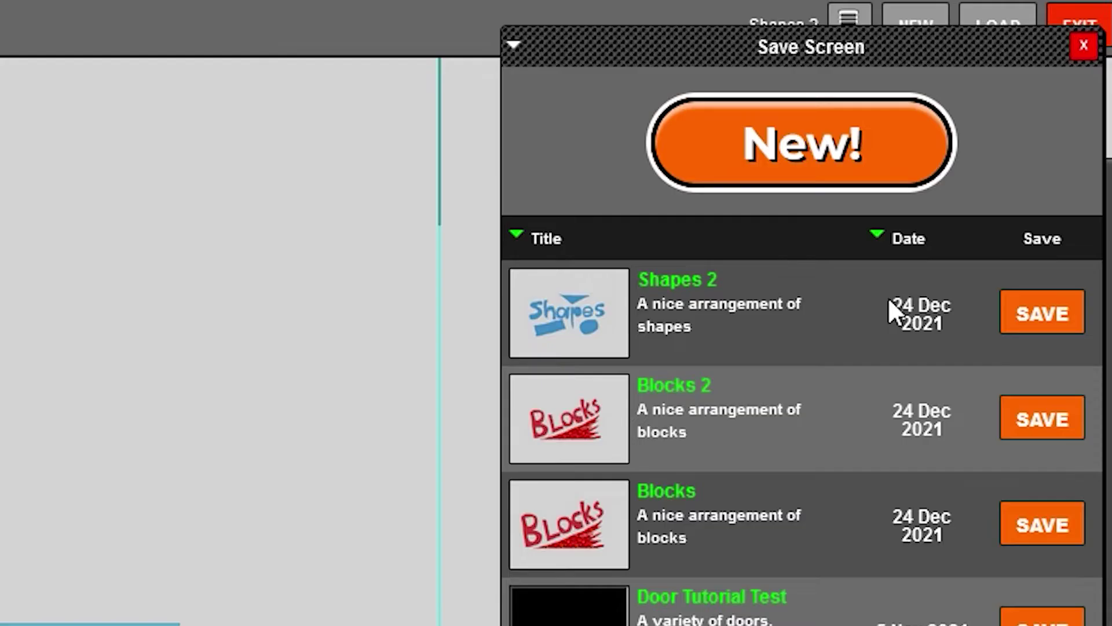
left_click(789, 169)
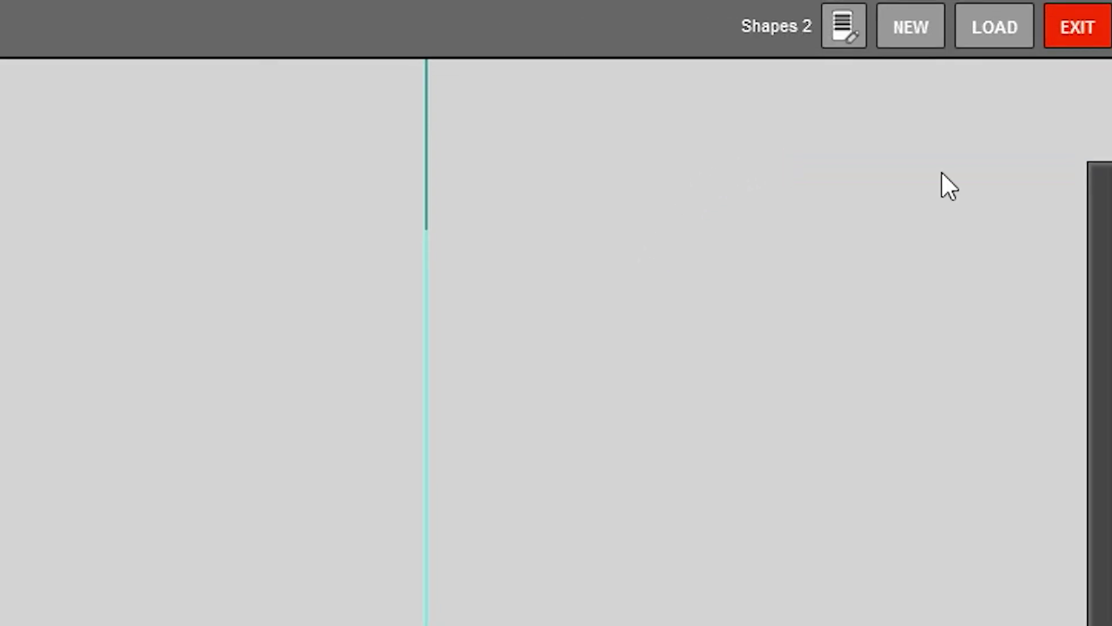
- Load the saved level "Island Jump" and publish it live
left_click(996, 37)
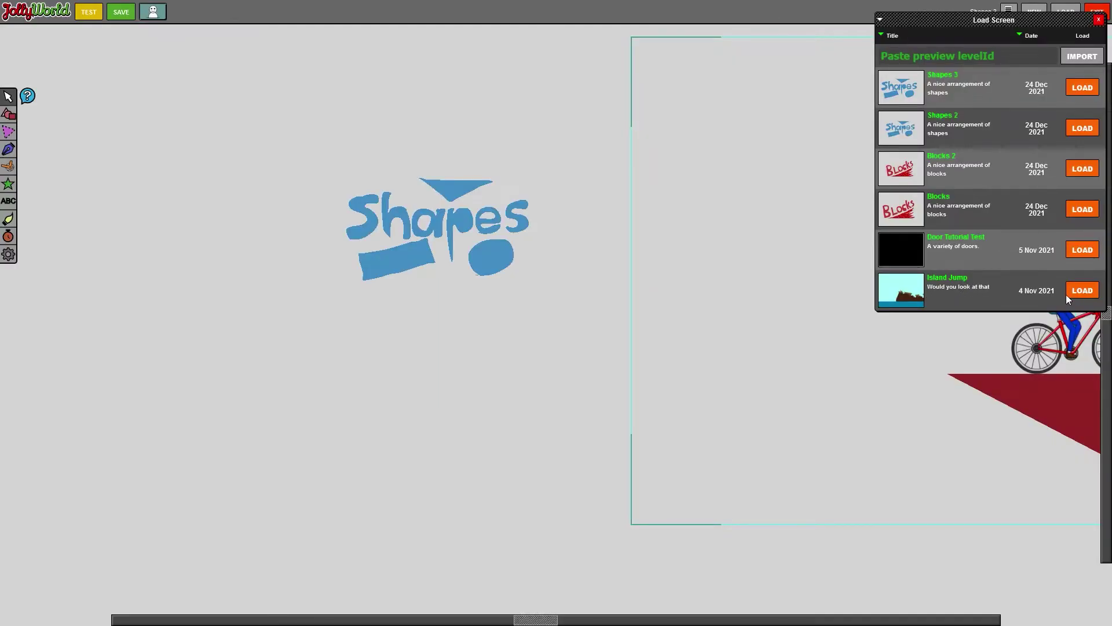
left_click(1080, 291)
scroll(640, 510, "down", 5)
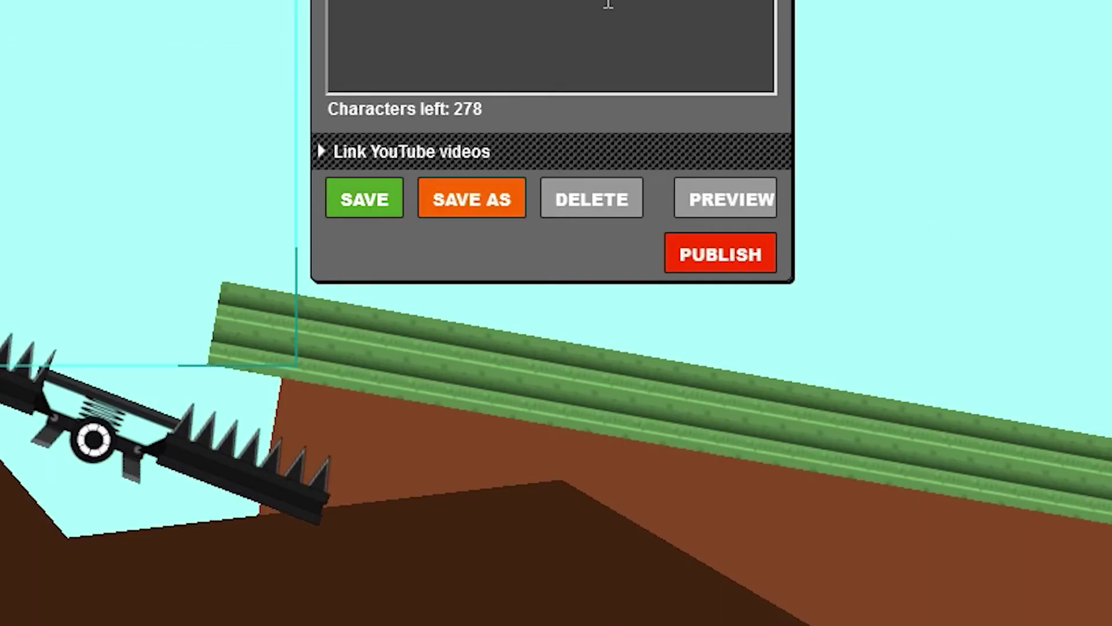
left_click(722, 261)
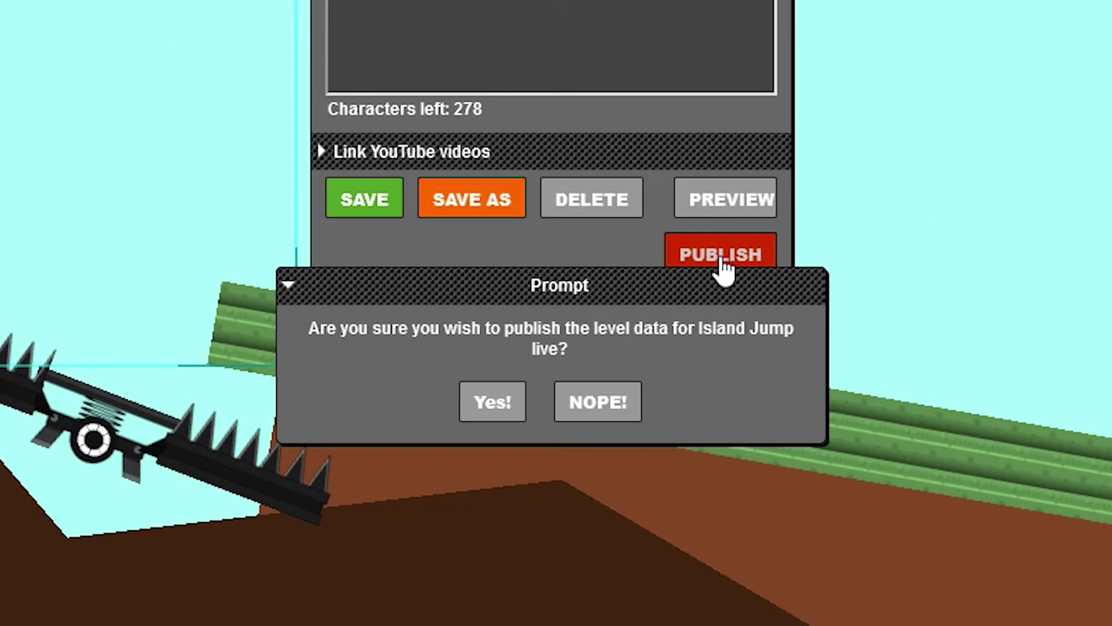
left_click(512, 405)
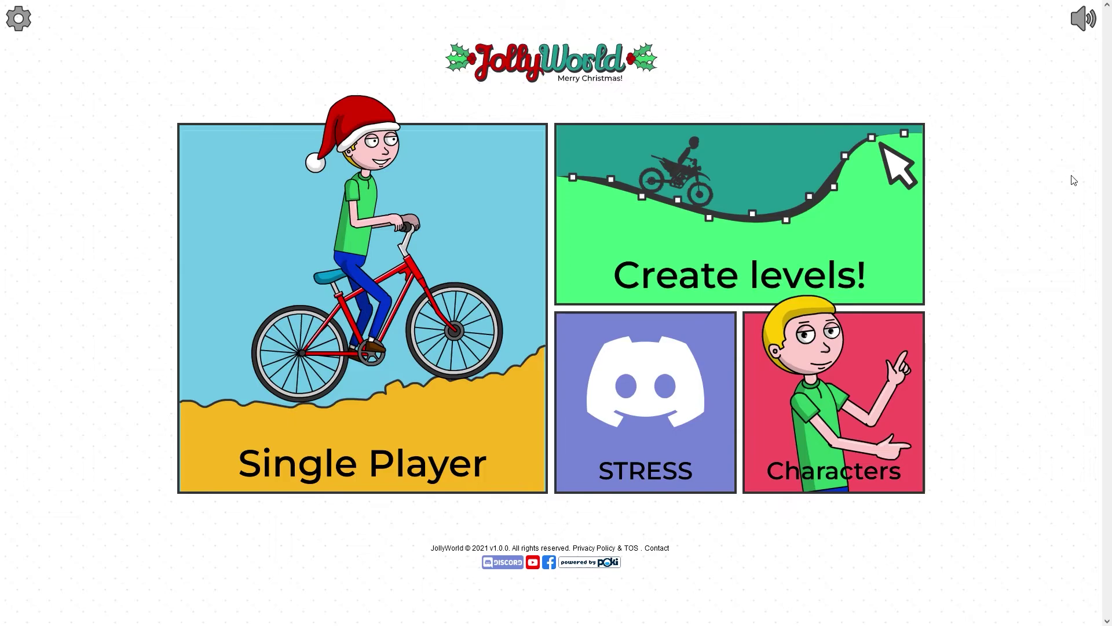
- Open the published "Island Jump" level from the account profile, view its linked YouTube video and close the video
left_click(681, 402)
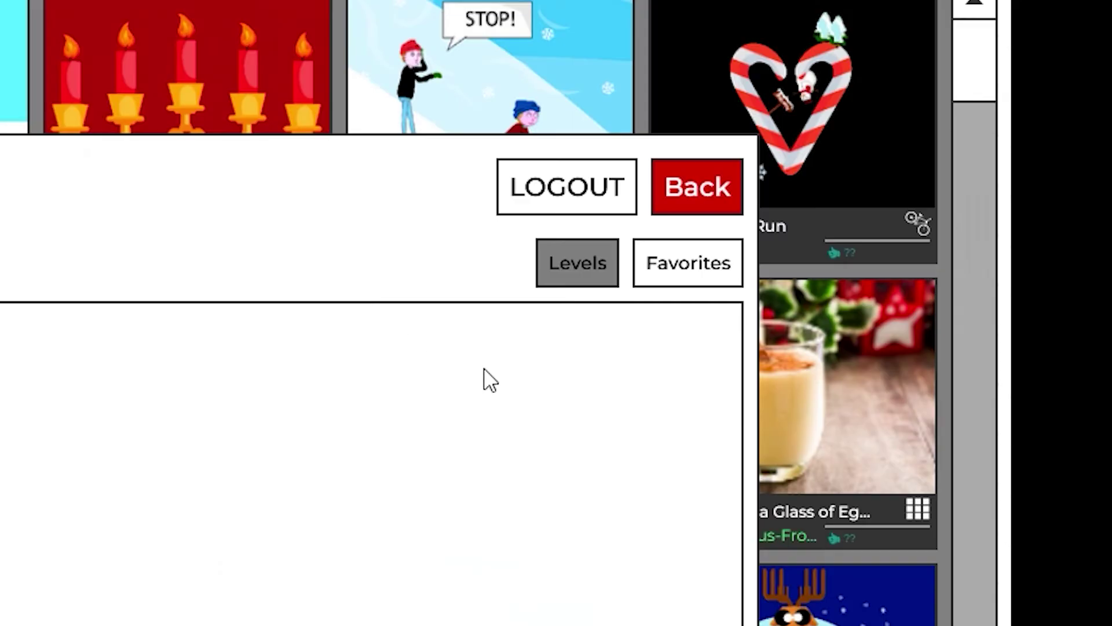
left_click(931, 175)
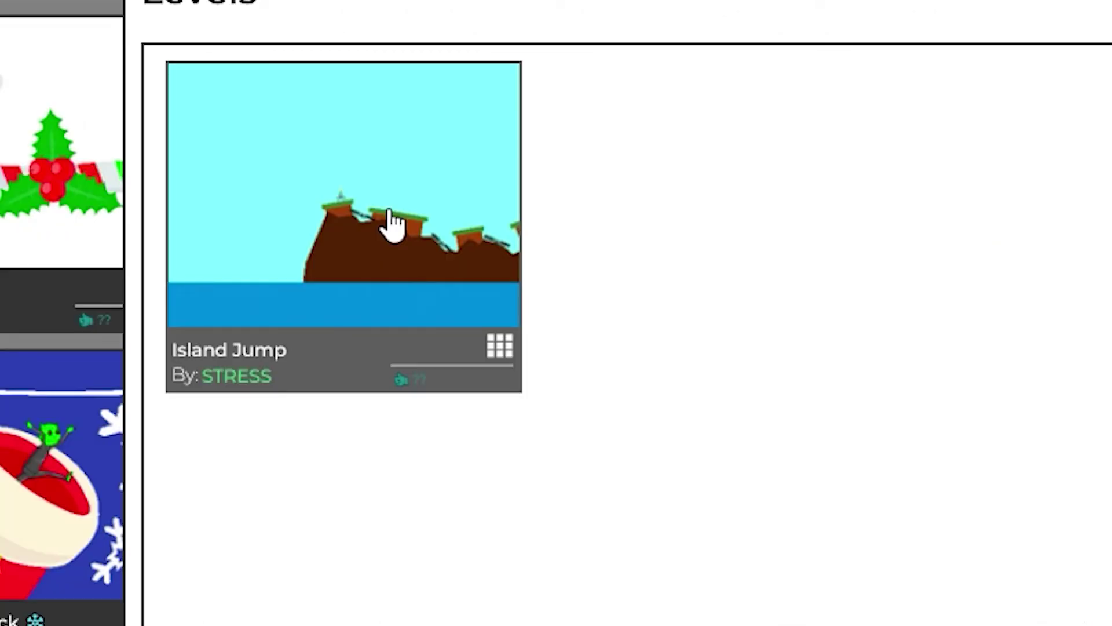
left_click(393, 223)
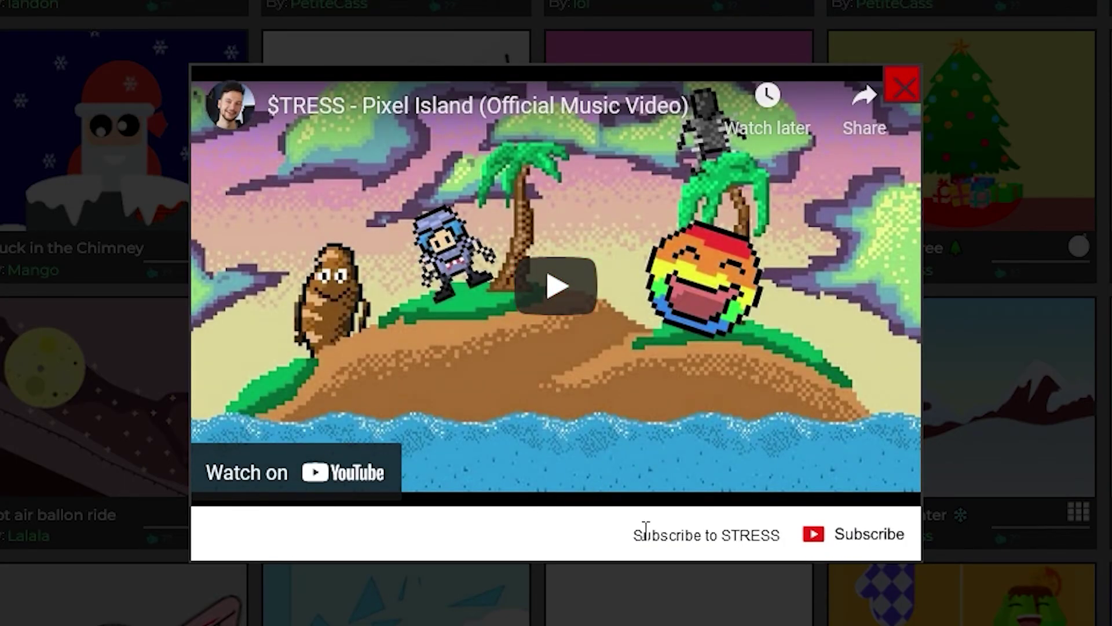
left_click(905, 87)
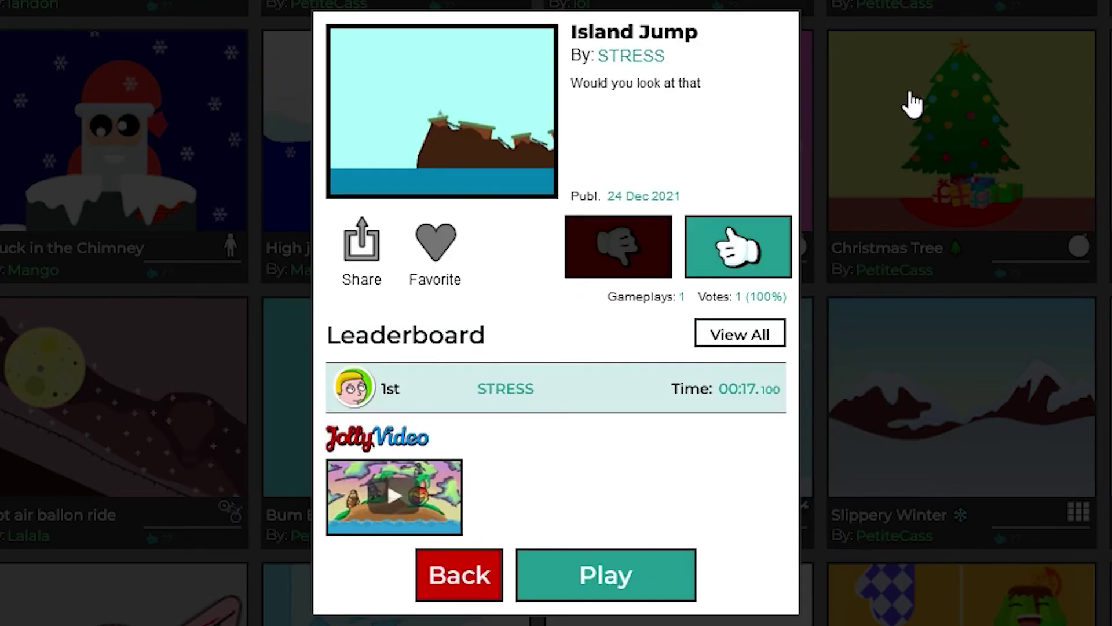
- Mark "Island Jump" as a favorite and display the favorites list in the account profile
left_click(446, 246)
left_click(463, 575)
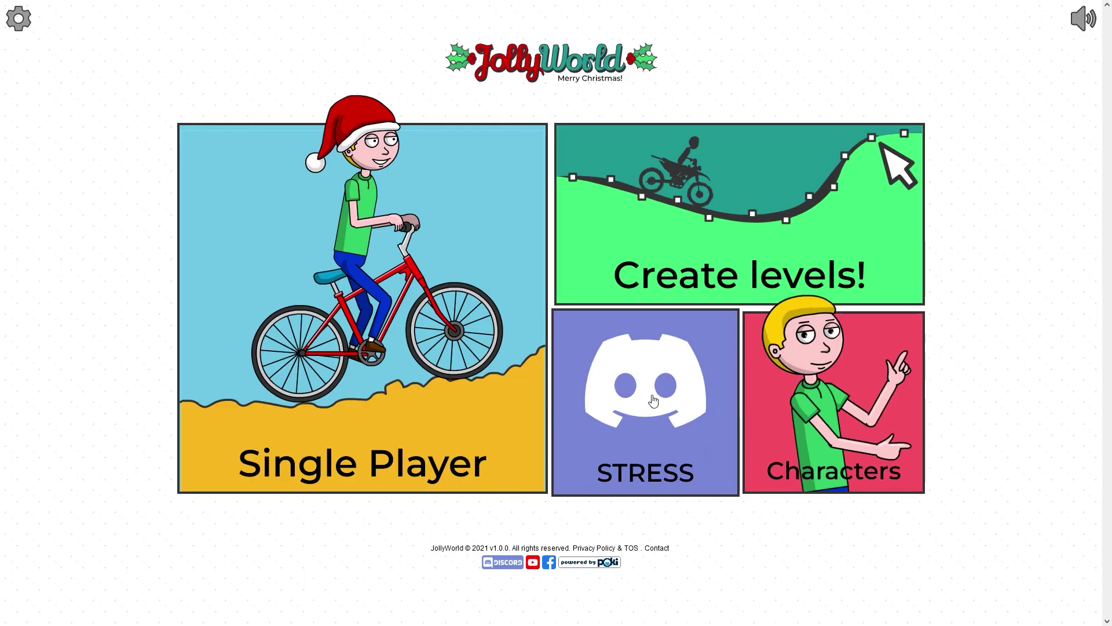
left_click(656, 399)
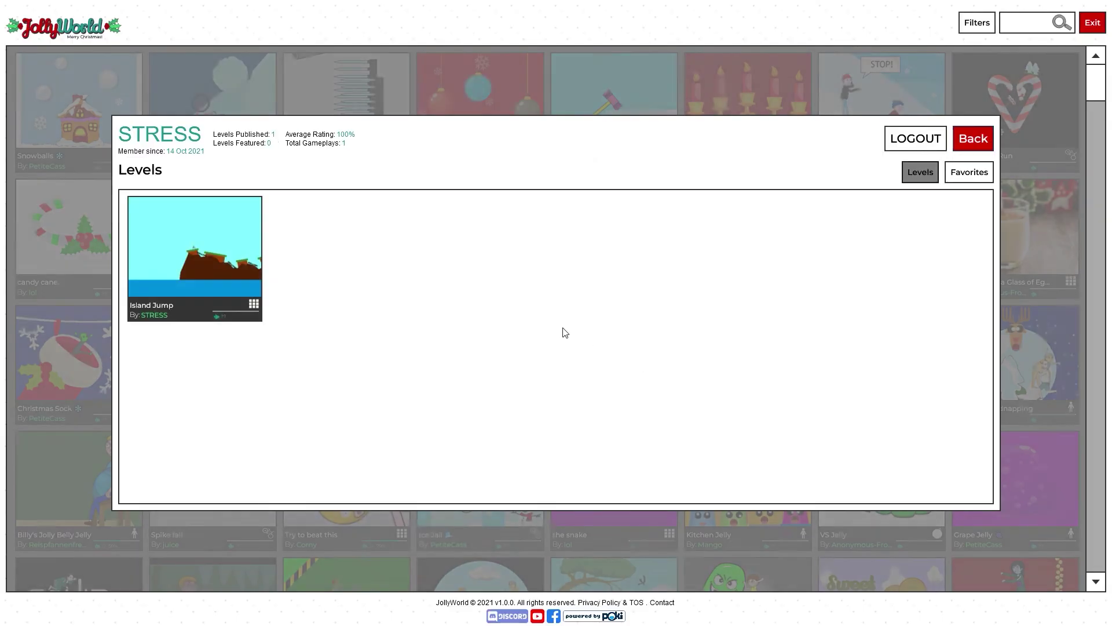
left_click(980, 181)
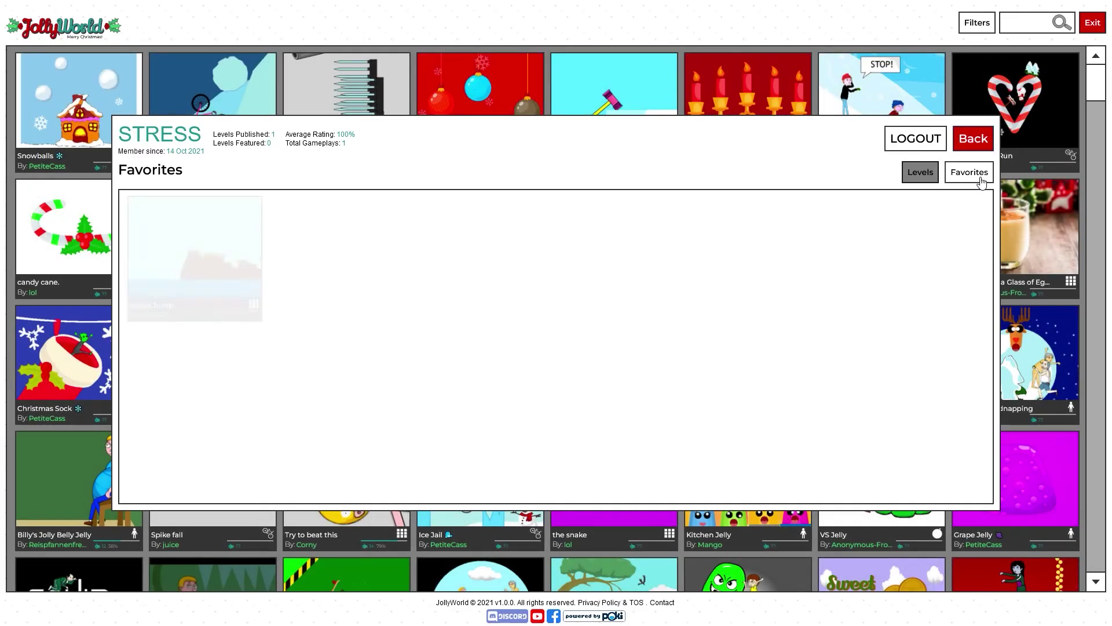